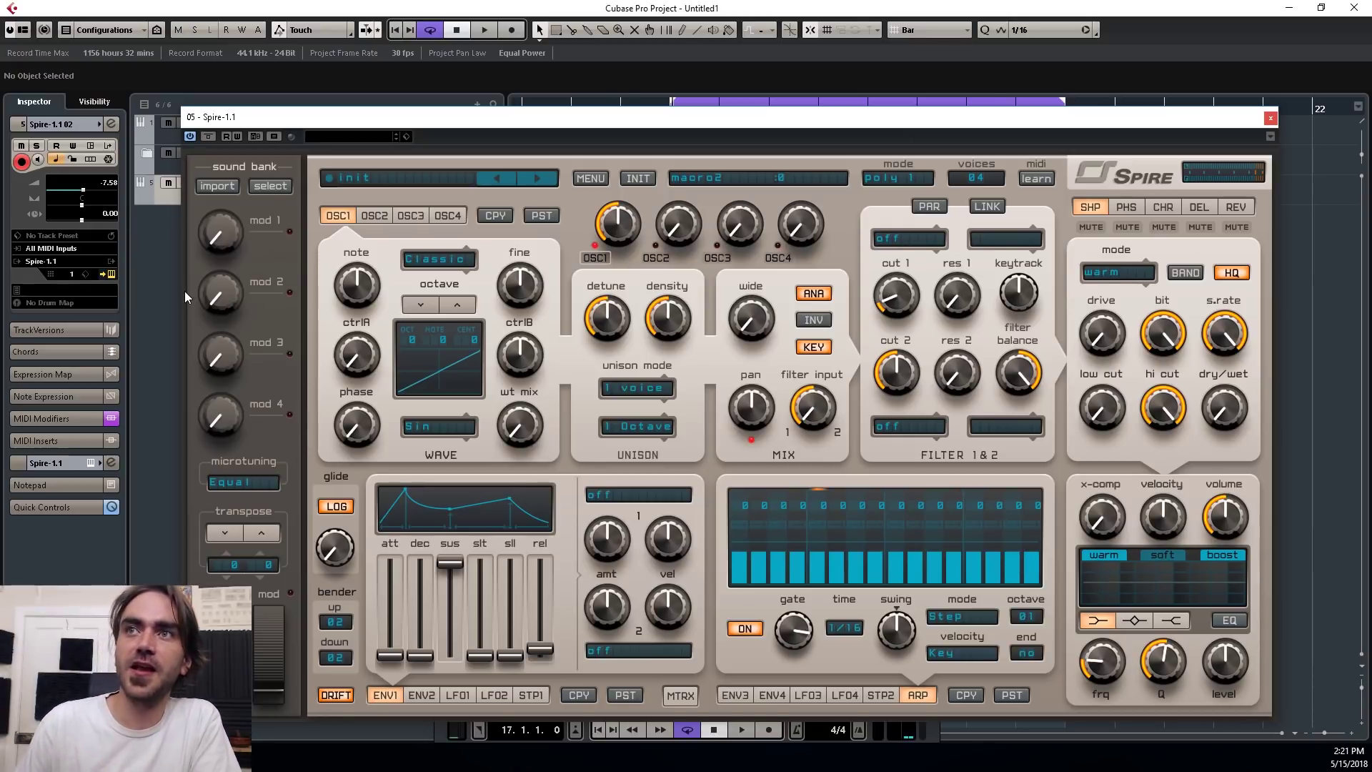
# Step: Raise the arpeggiator's gate to maximum and program a pattern of note offsets across its steps, including values such as 10, 7, 12 and 15
pyautogui.moveTo(786, 625); pyautogui.dragTo(784, 619)
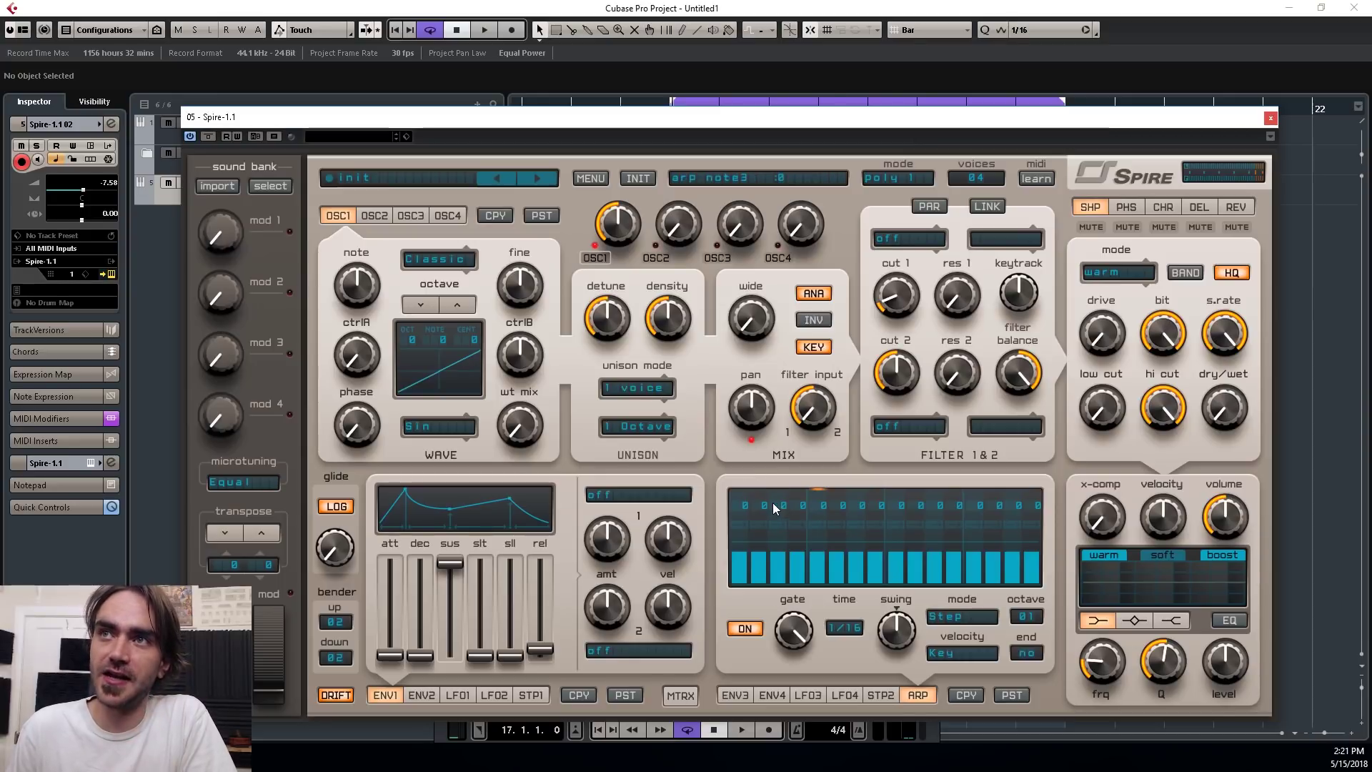
pyautogui.moveTo(783, 507); pyautogui.dragTo(783, 505)
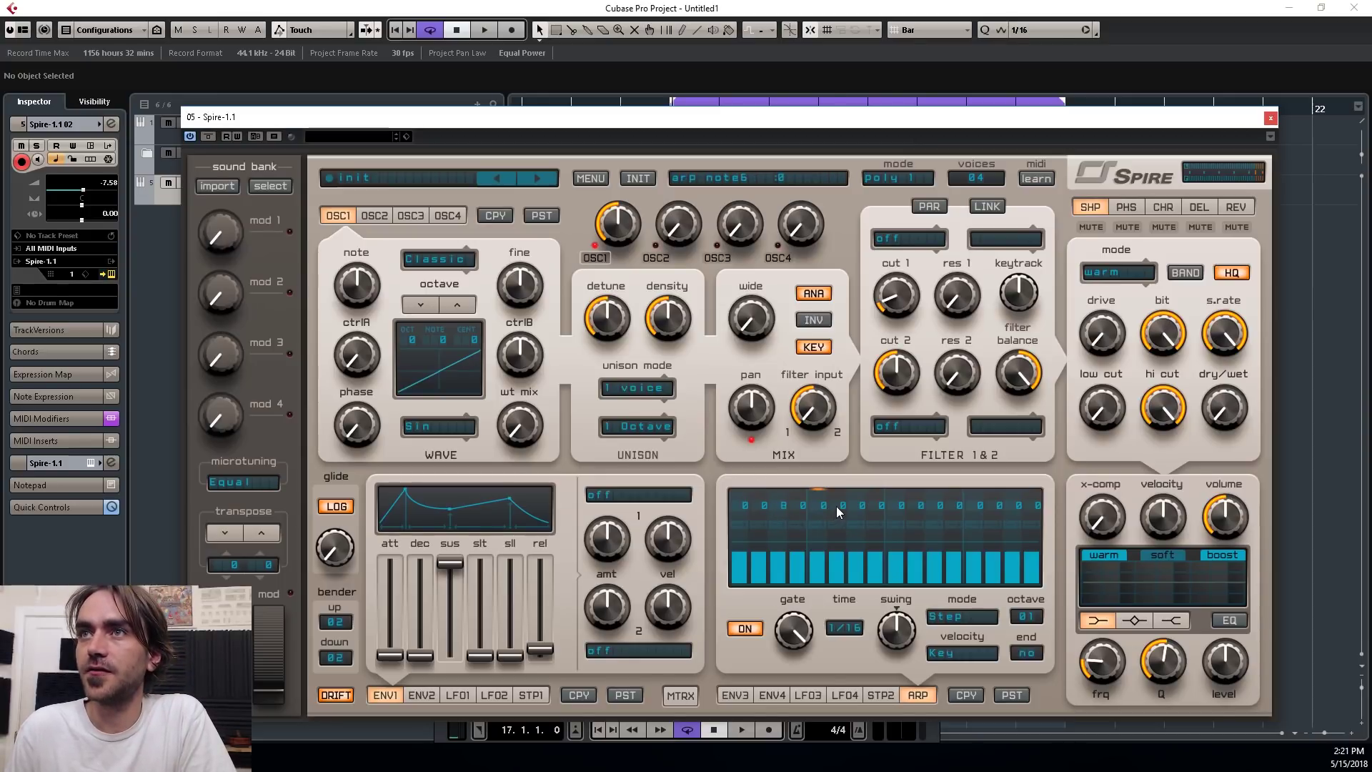
pyautogui.moveTo(836, 506)
pyautogui.mouseDown()
pyautogui.moveTo(838, 488)
pyautogui.moveTo(878, 512)
pyautogui.moveTo(971, 473)
pyautogui.mouseUp()
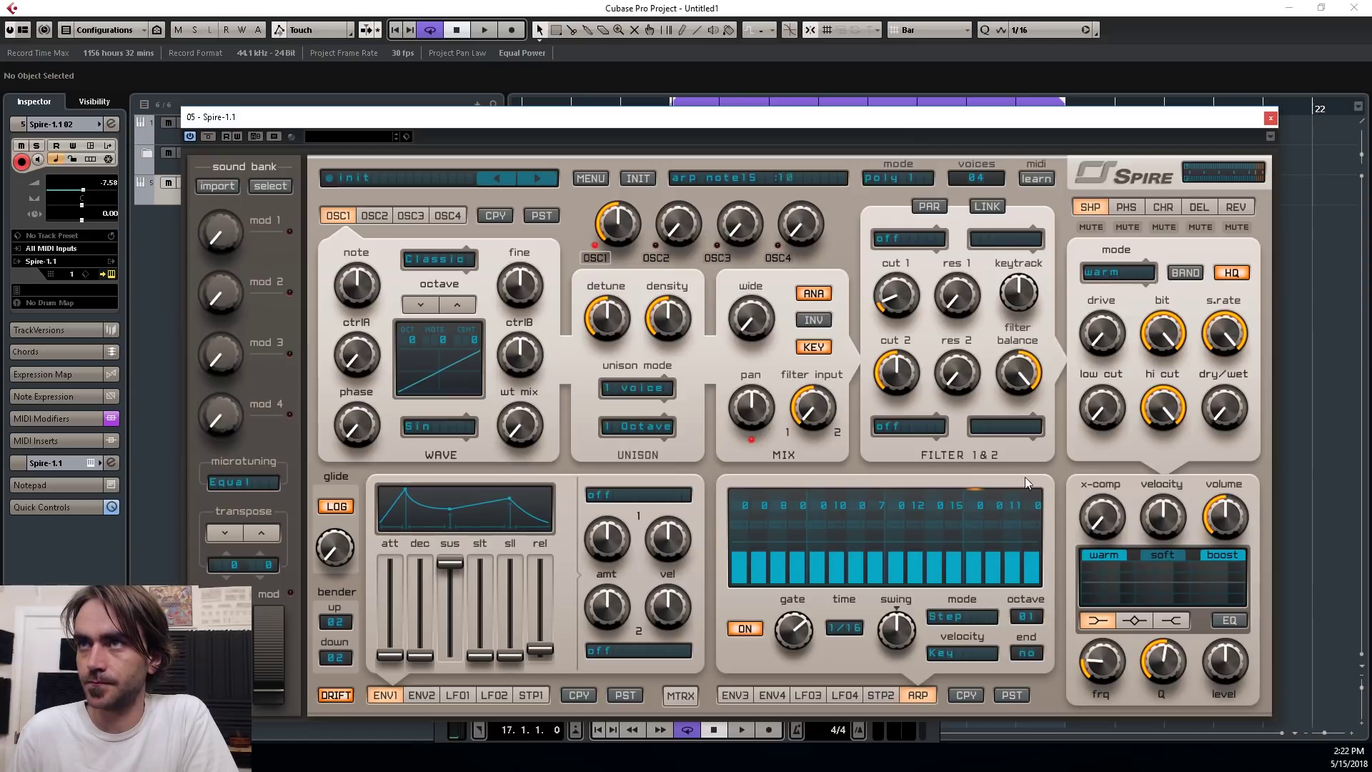
pyautogui.moveTo(1025, 509)
pyautogui.mouseDown()
pyautogui.moveTo(1029, 483)
pyautogui.moveTo(1049, 493)
pyautogui.mouseUp()
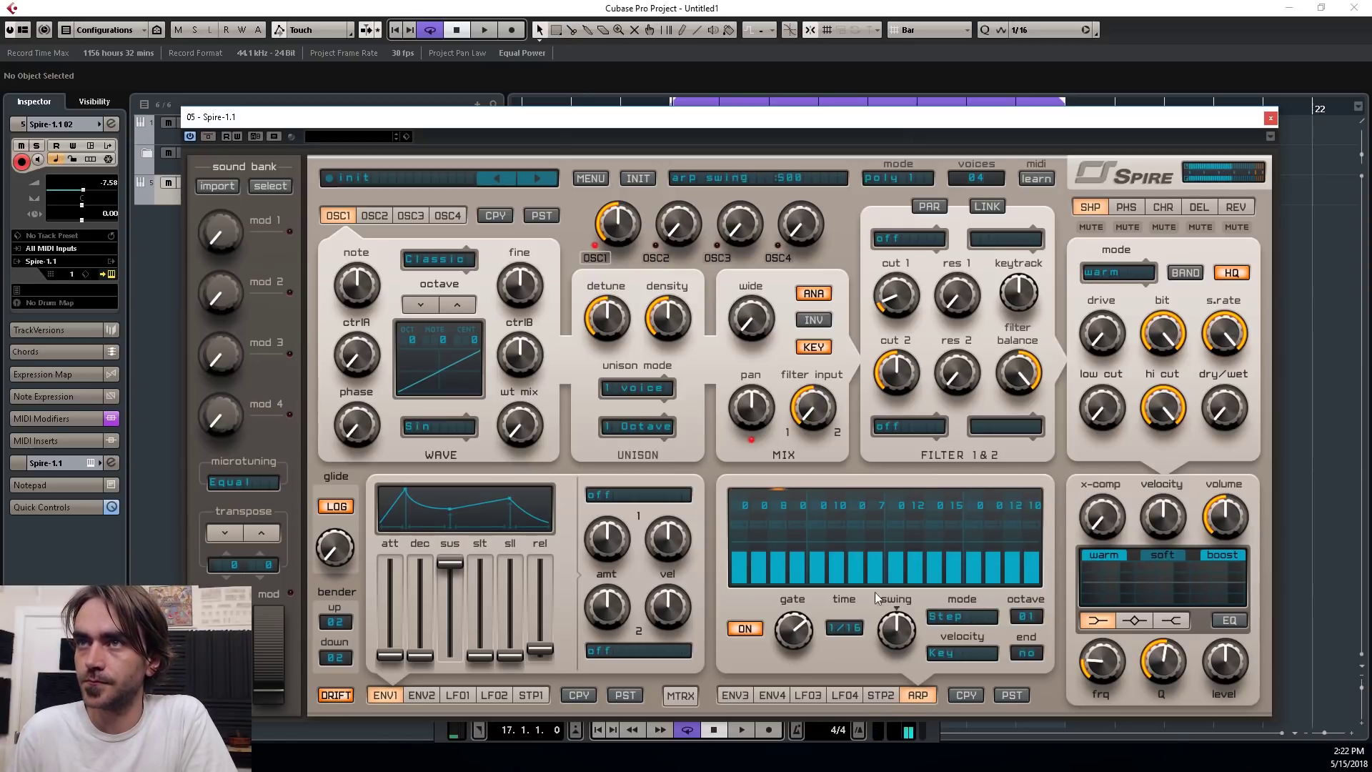
# Step: Set the first filter to the perfecto type in LP4 mode and play the loop to hear the arpeggio
pyautogui.click(907, 247)
pyautogui.click(912, 299)
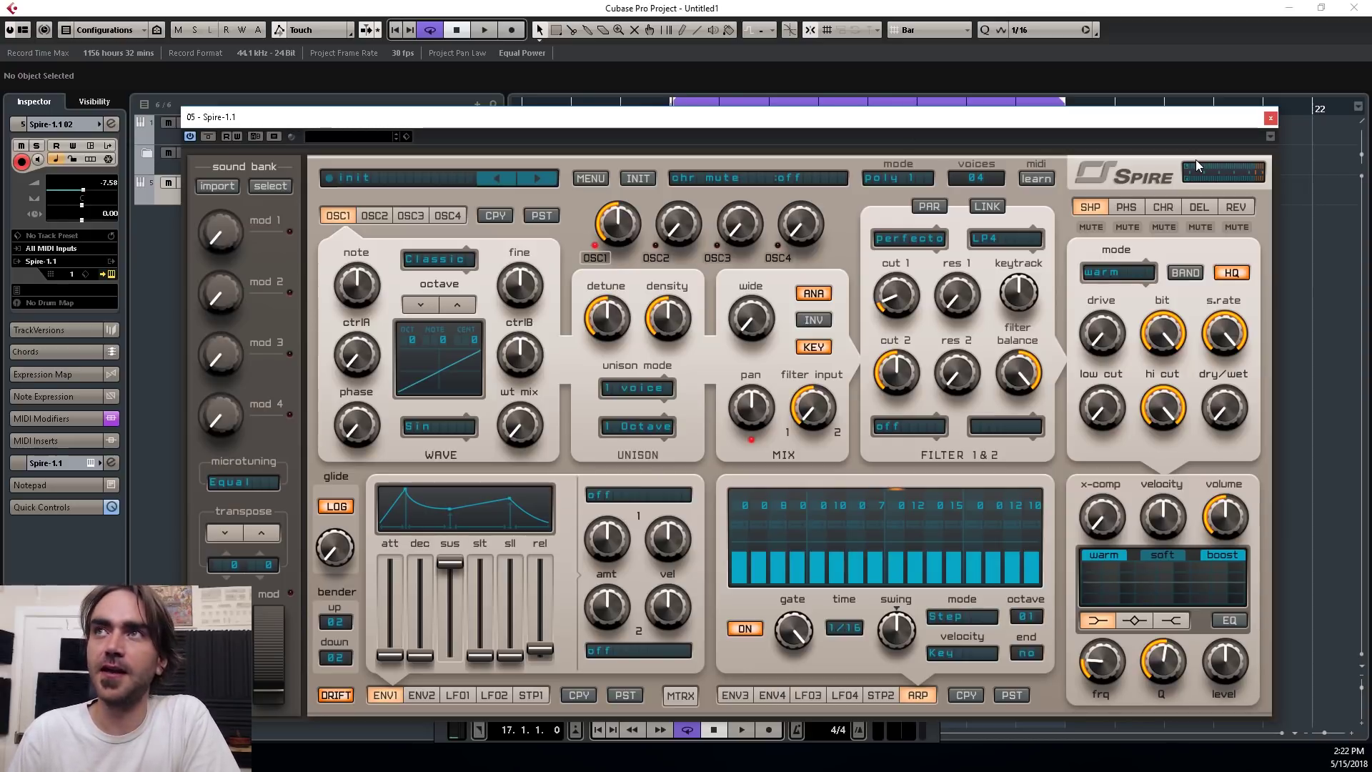
pyautogui.press('space')
pyautogui.moveTo(1074, 117); pyautogui.dragTo(1018, 117)
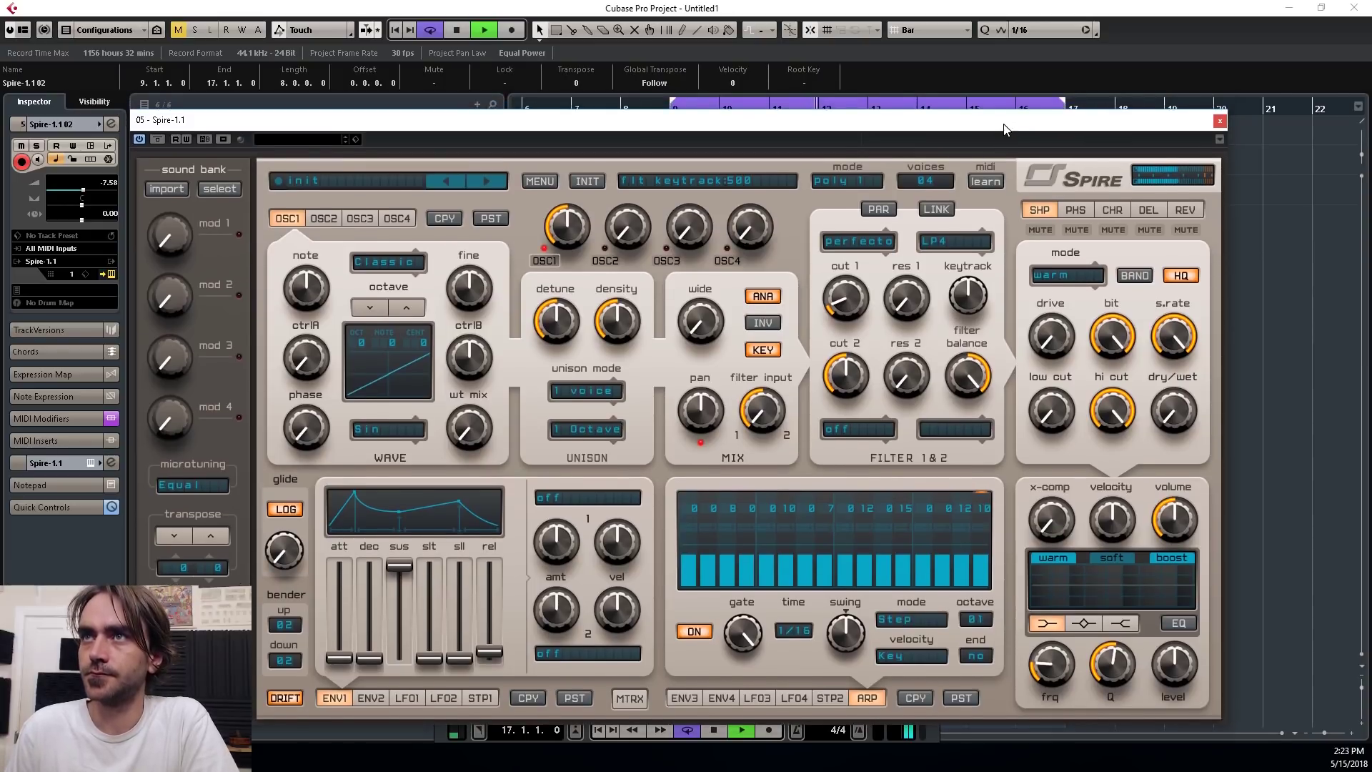
pyautogui.click(684, 697)
pyautogui.moveTo(906, 536); pyautogui.dragTo(908, 551)
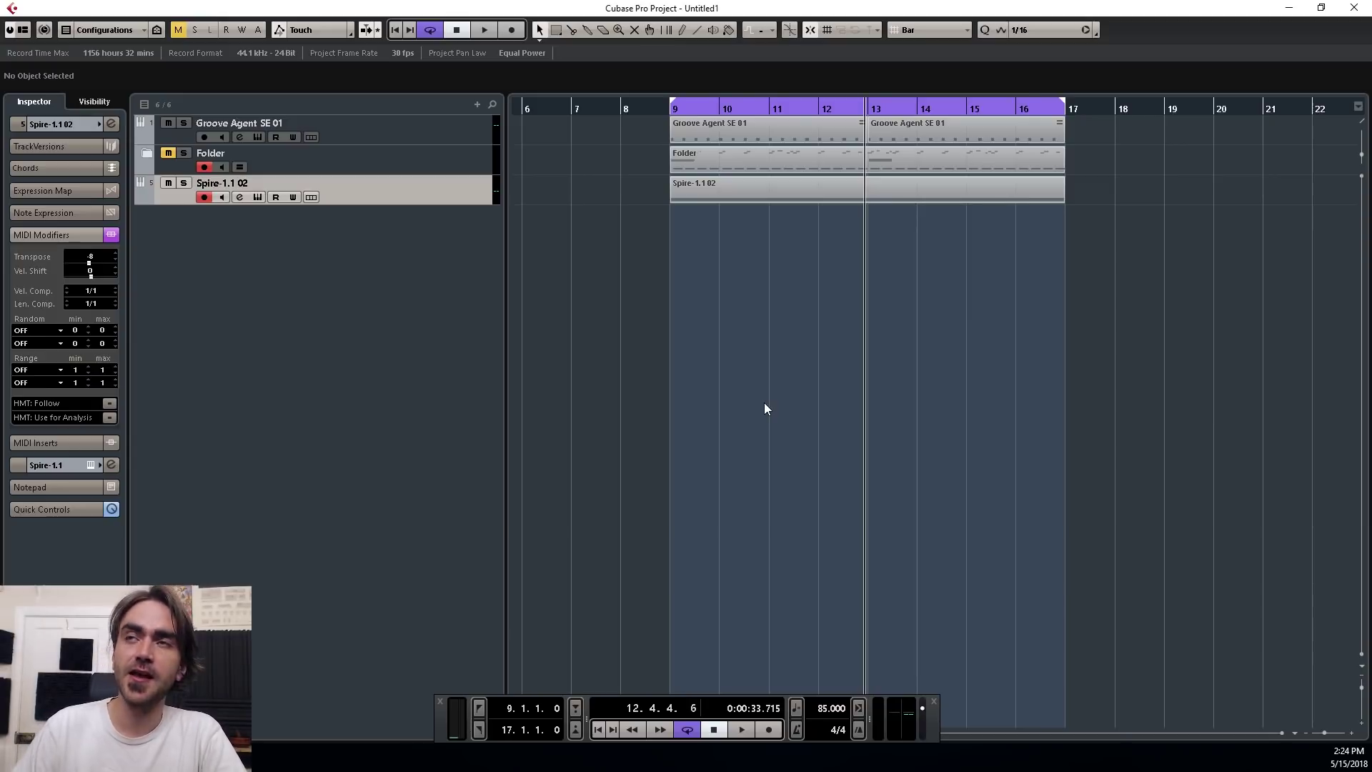
# Step: Reopen the Spire instrument from its track, set the arpeggiator's end step to 12 and audition the loop
pyautogui.click(62, 125)
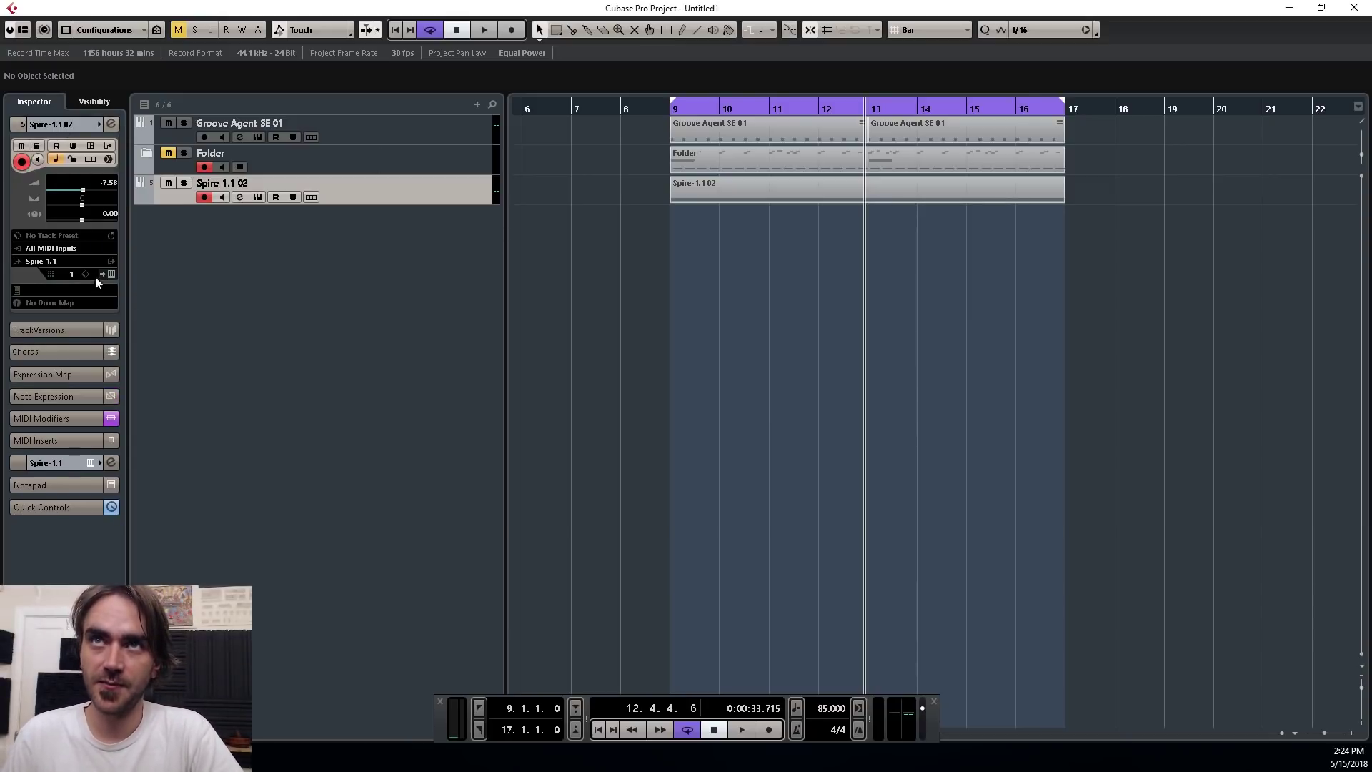
pyautogui.click(112, 275)
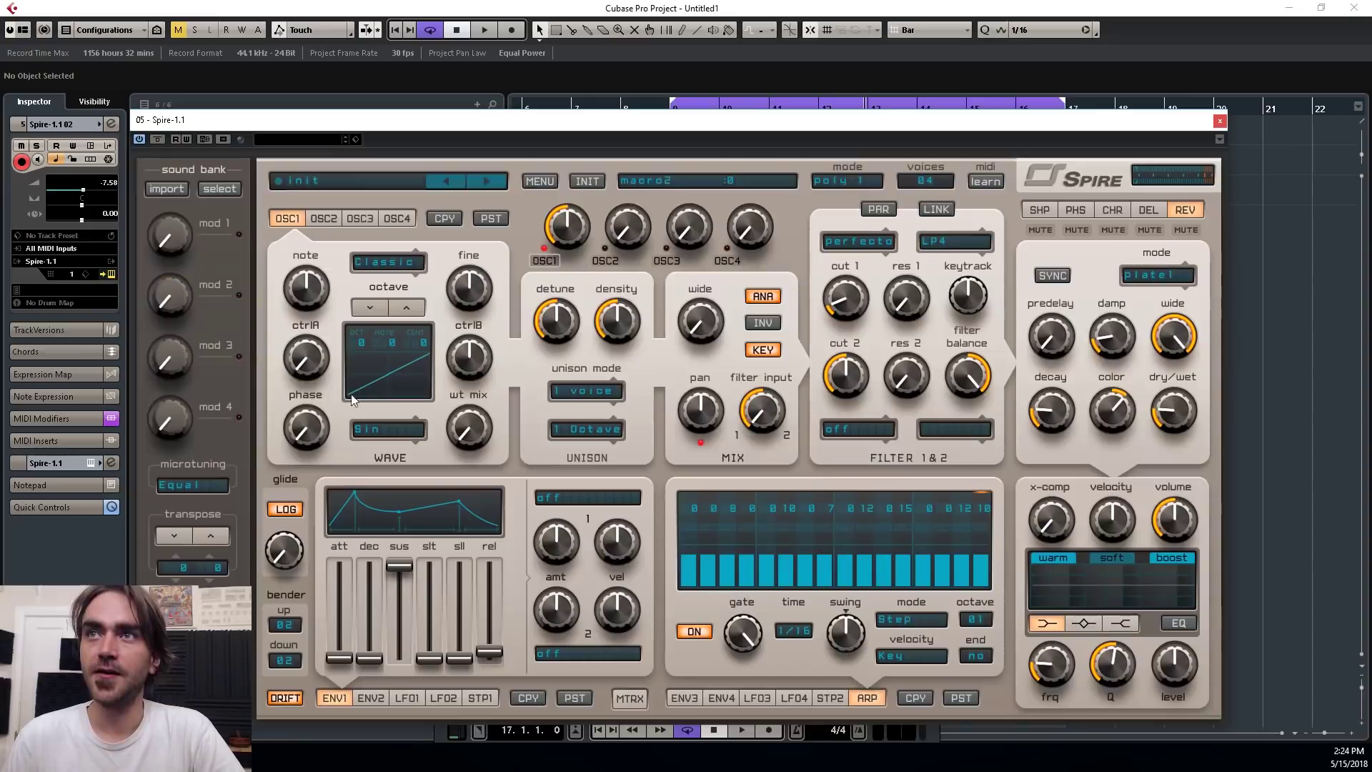
pyautogui.click(977, 655)
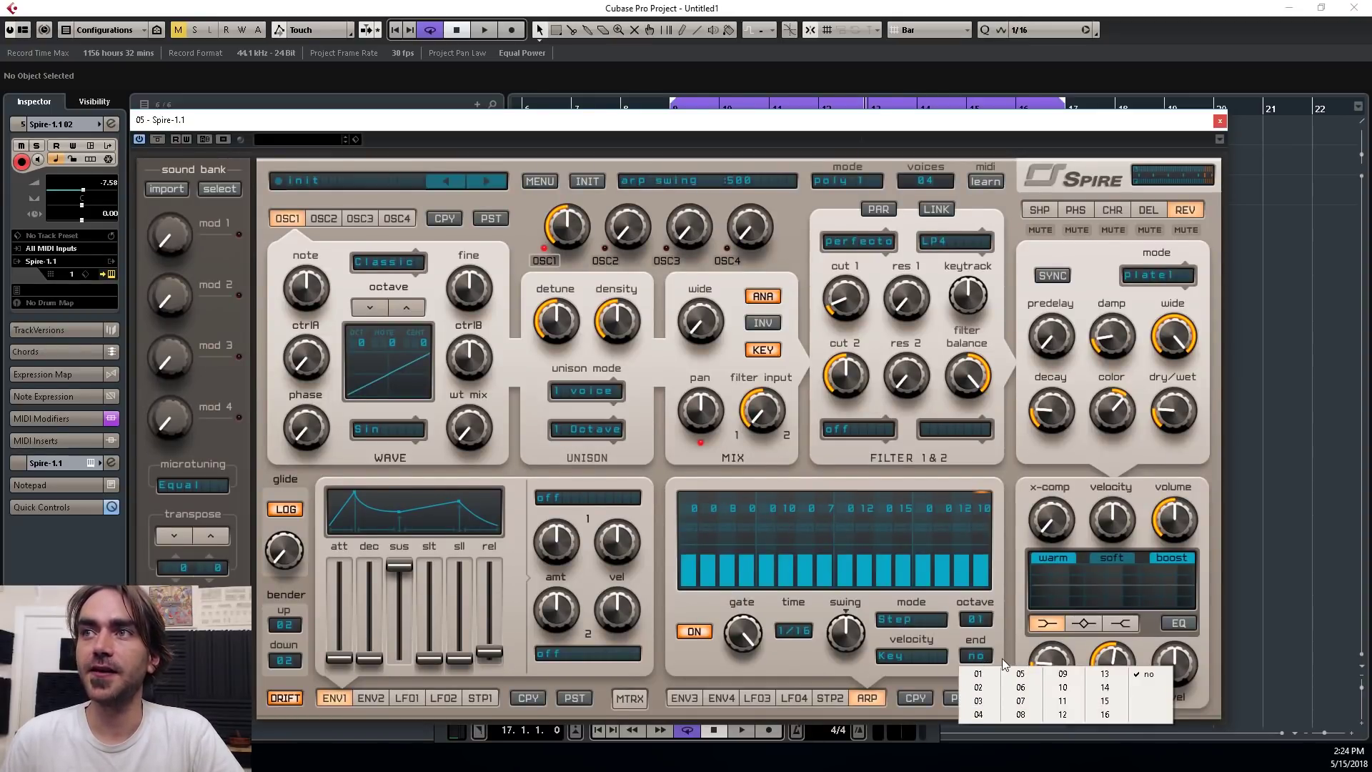
pyautogui.click(1071, 717)
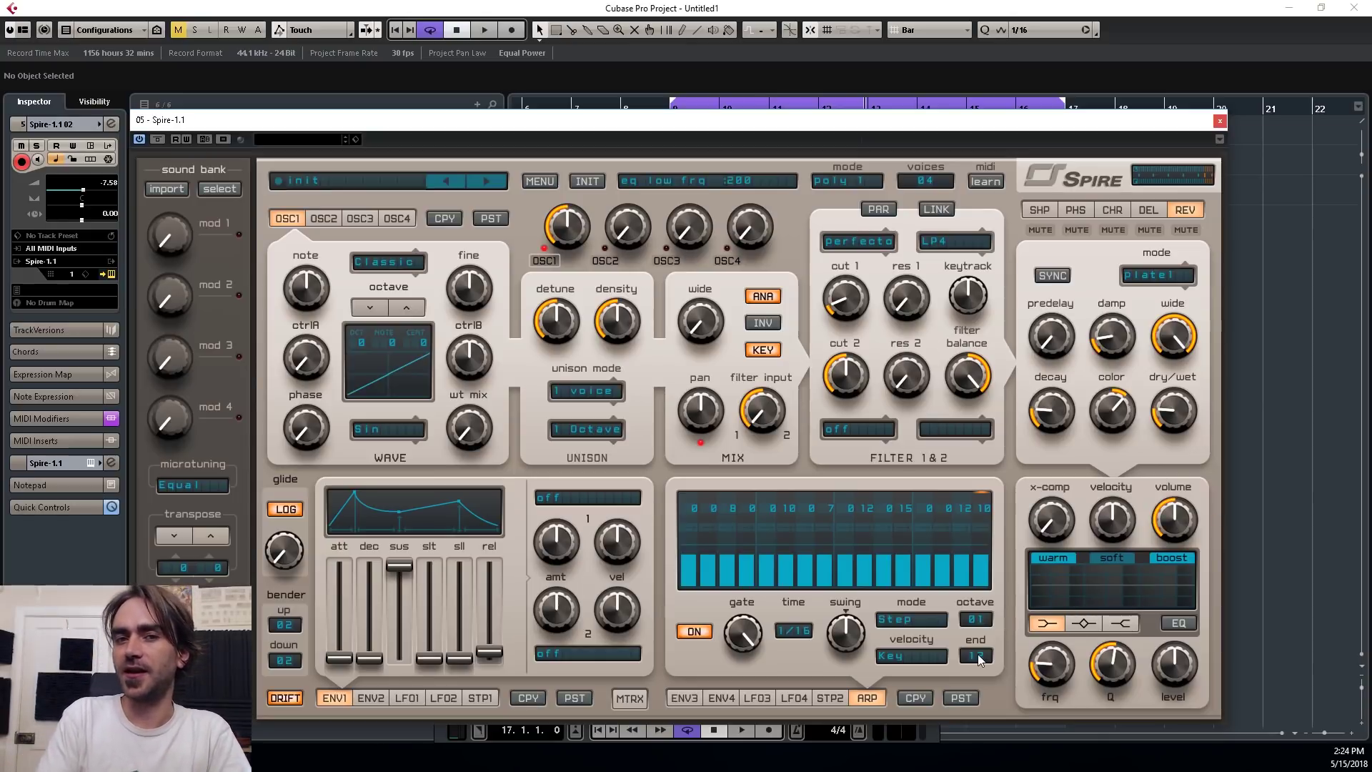
pyautogui.press('space')
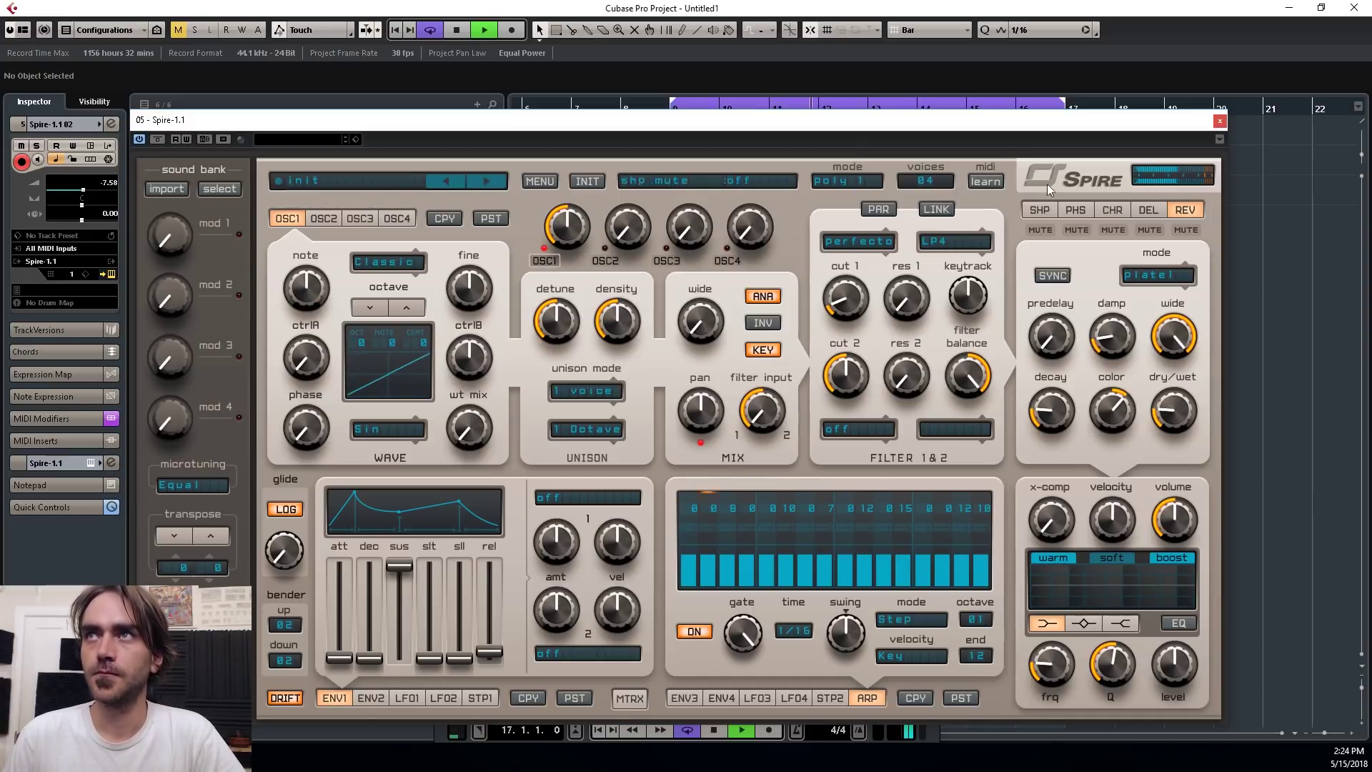
pyautogui.moveTo(1067, 126); pyautogui.dragTo(1086, 151)
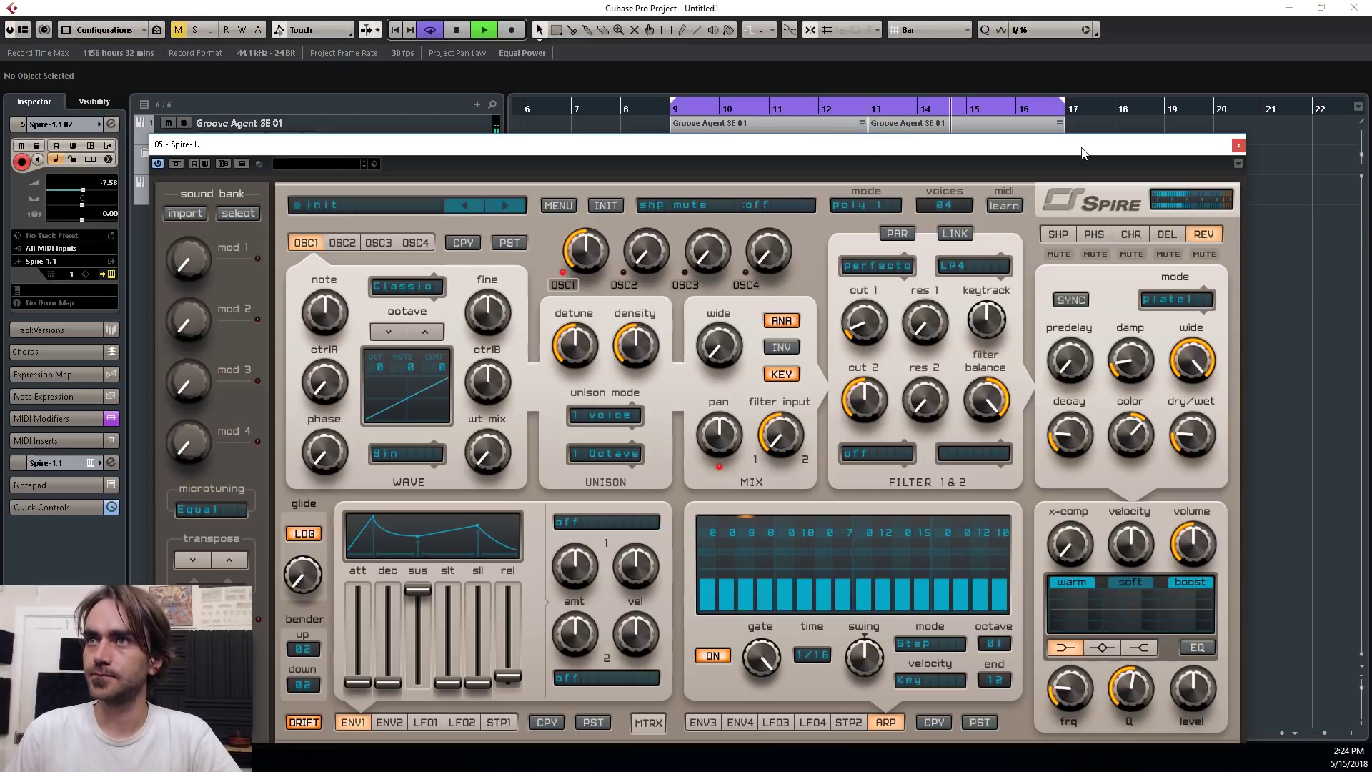
pyautogui.press('space')
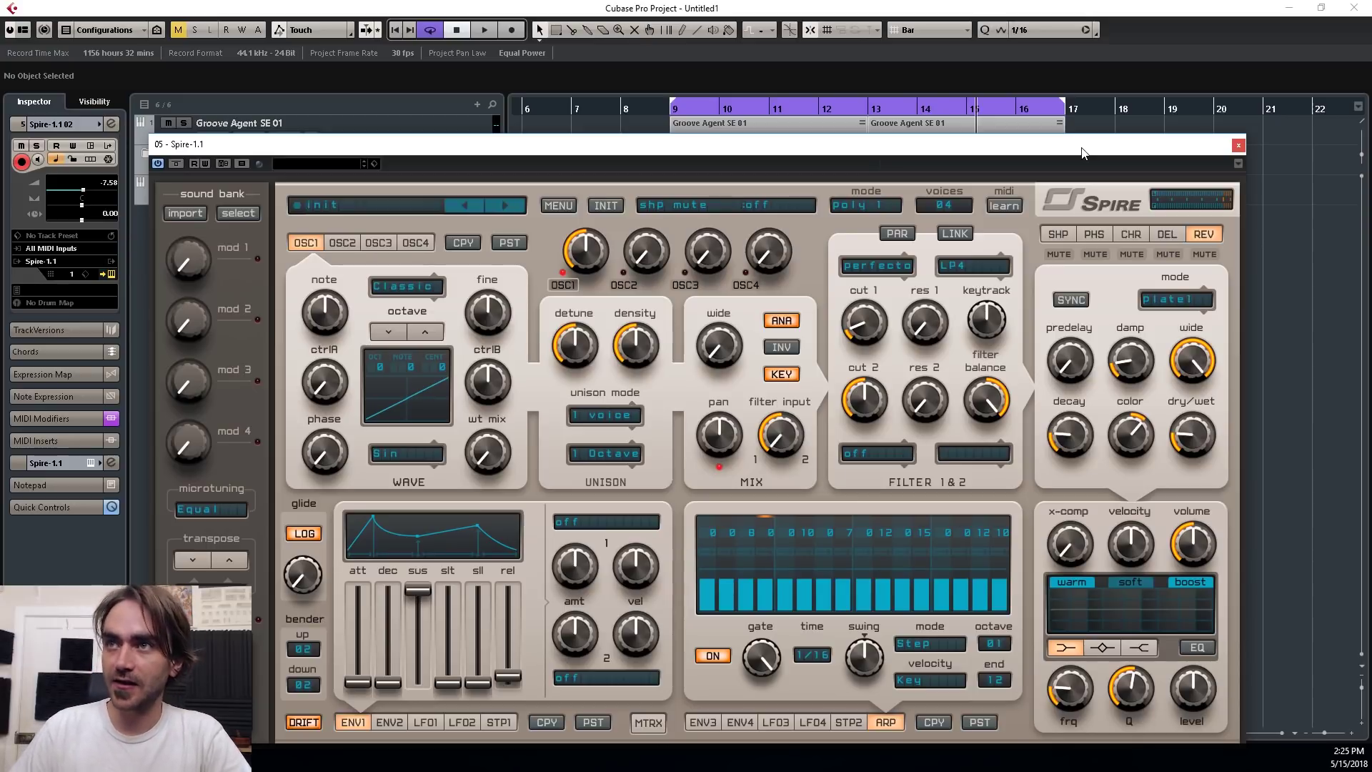
# Step: Set the arpeggiator's end step to 11 and audition the loop
pyautogui.click(1002, 680)
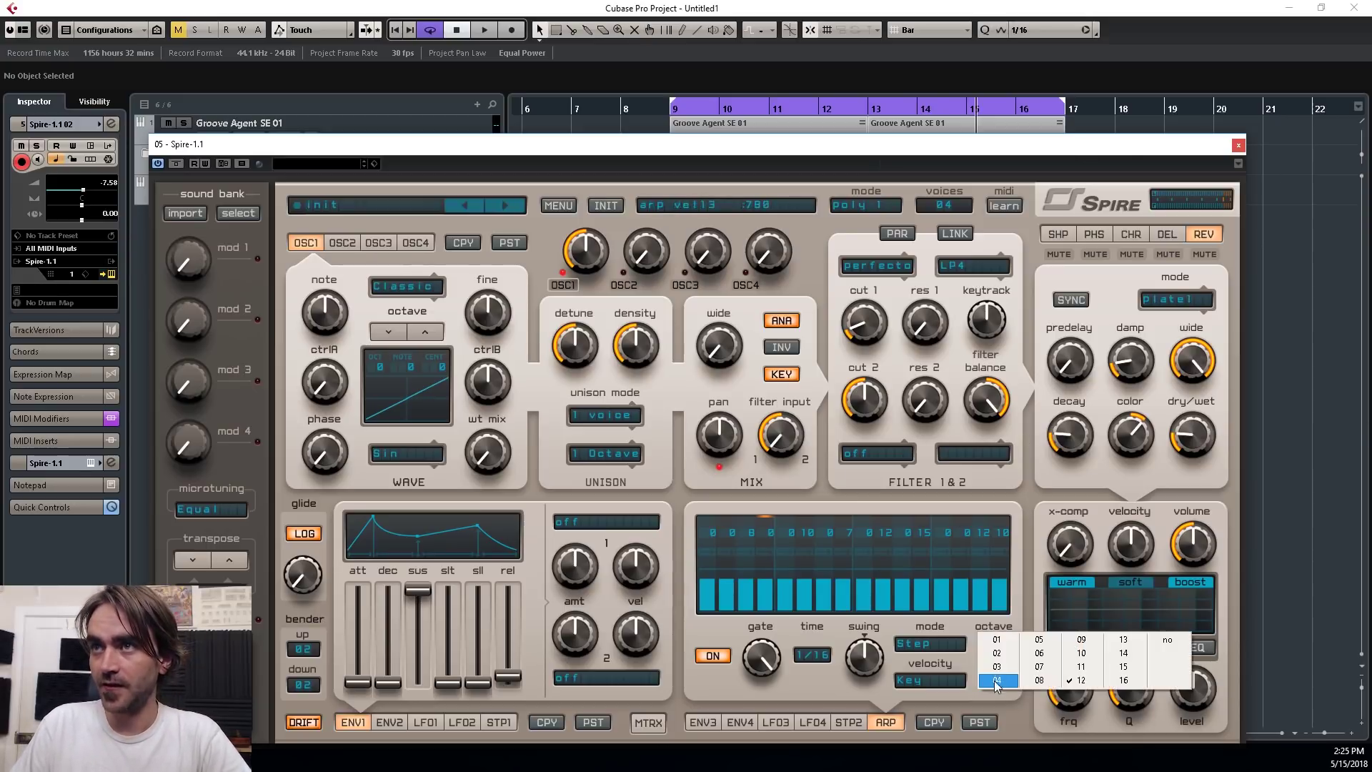
pyautogui.click(1082, 669)
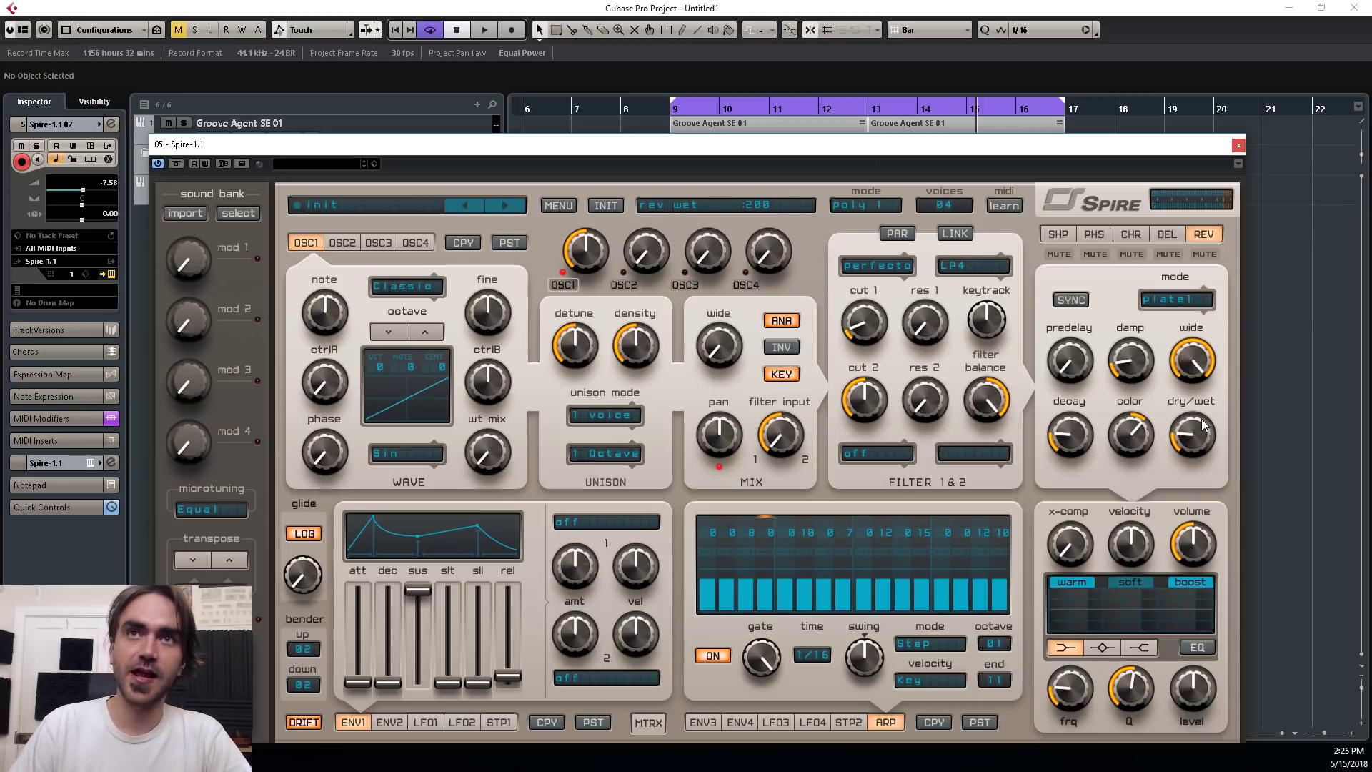
pyautogui.press('space')
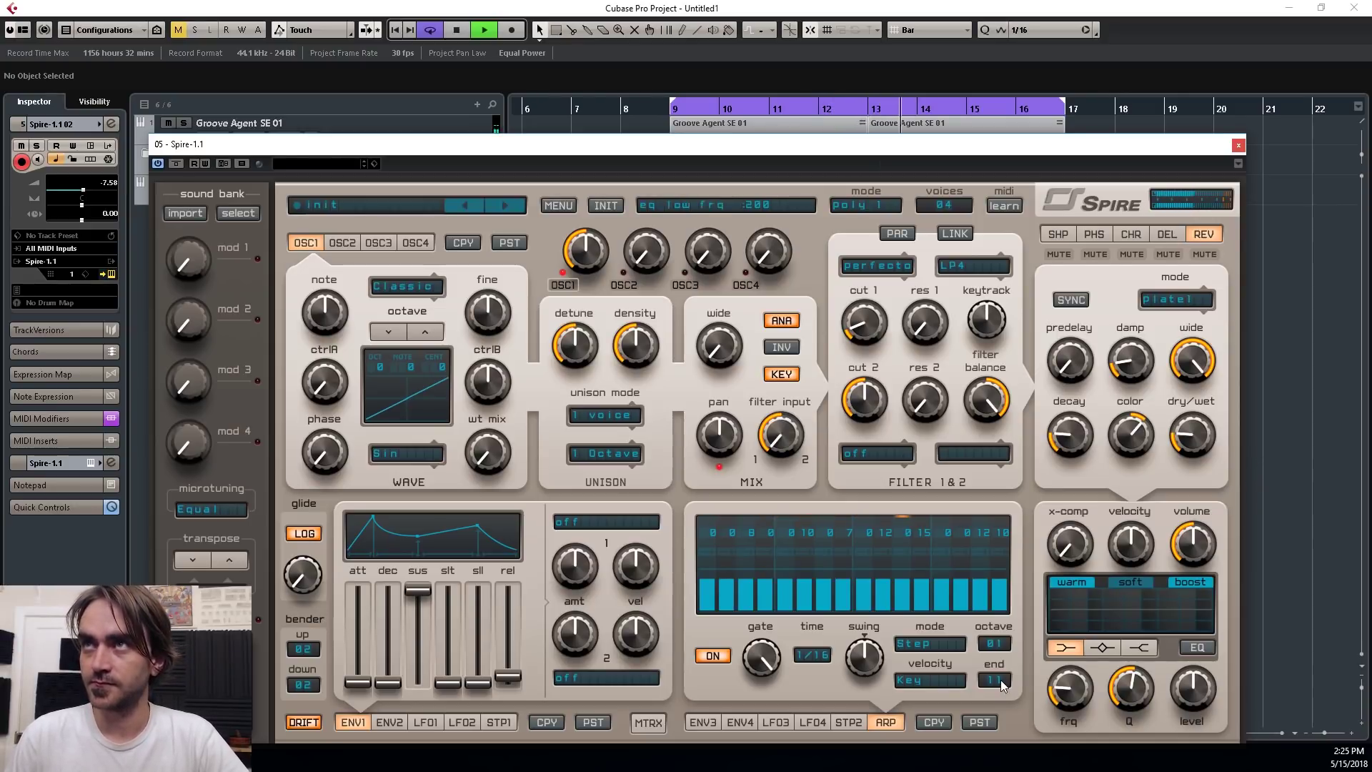
pyautogui.press('space')
# Step: Set the arpeggiator's end step to 07 and audition the loop
pyautogui.scroll(-4, 1003, 682)
pyautogui.press('space')
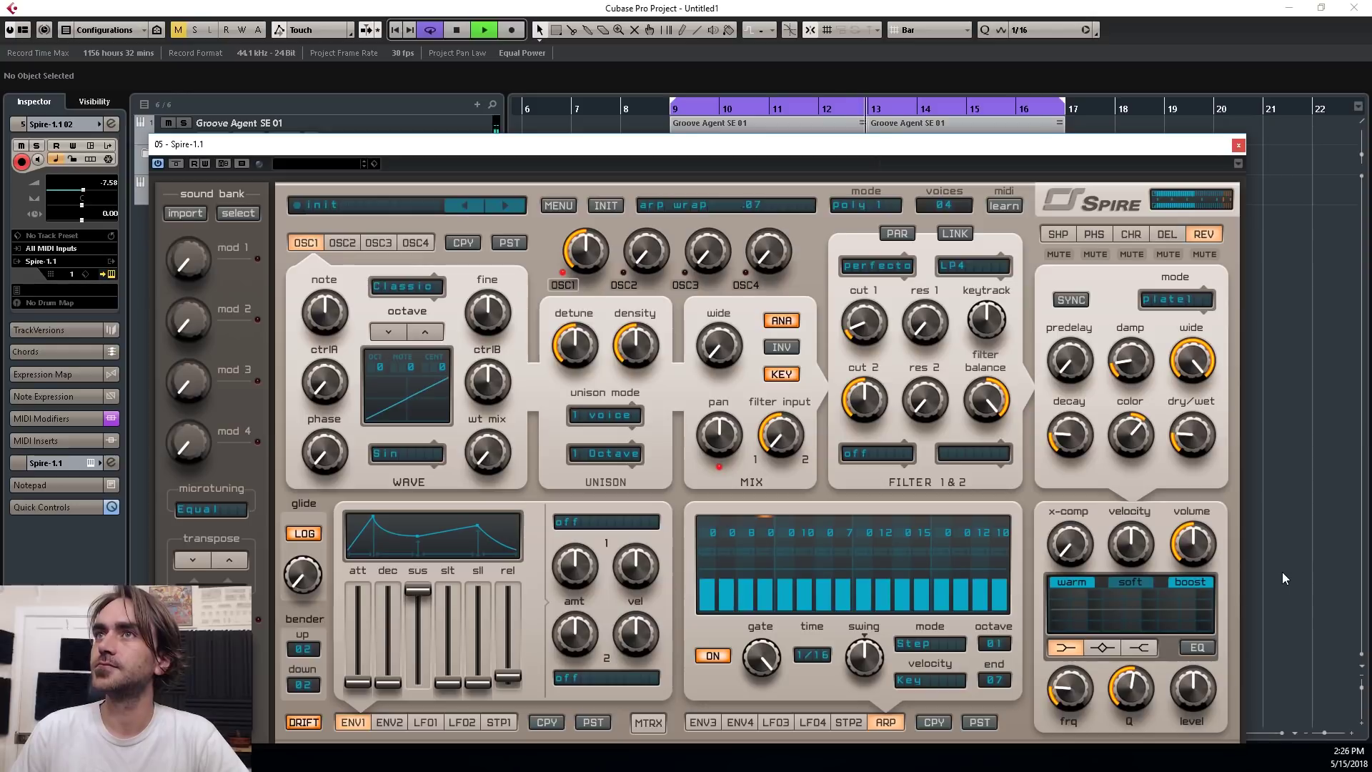
pyautogui.press('space')
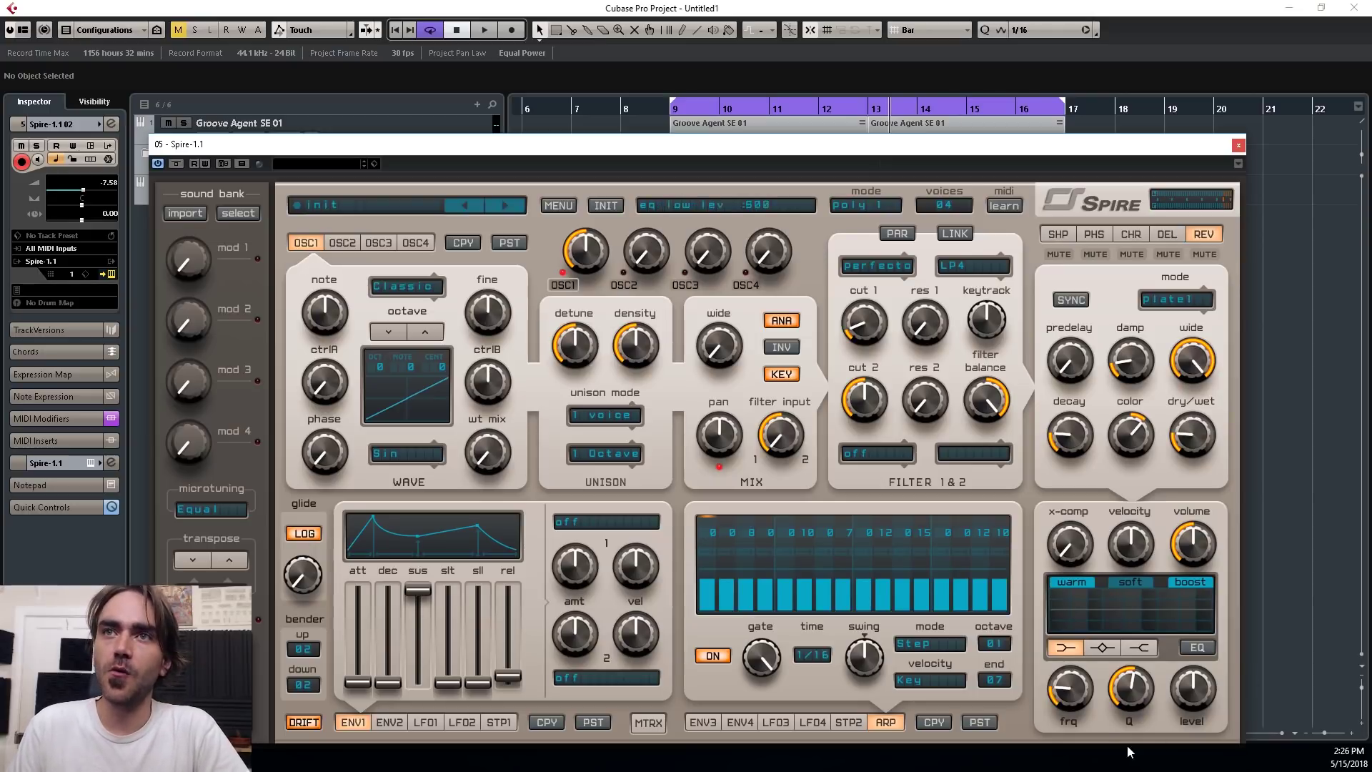
# Step: Turn oscillator 1's level down to zero and, in modulation matrix slot 1, route Stepper1 to Osc1 Amp with an amount of 1000
pyautogui.click(499, 722)
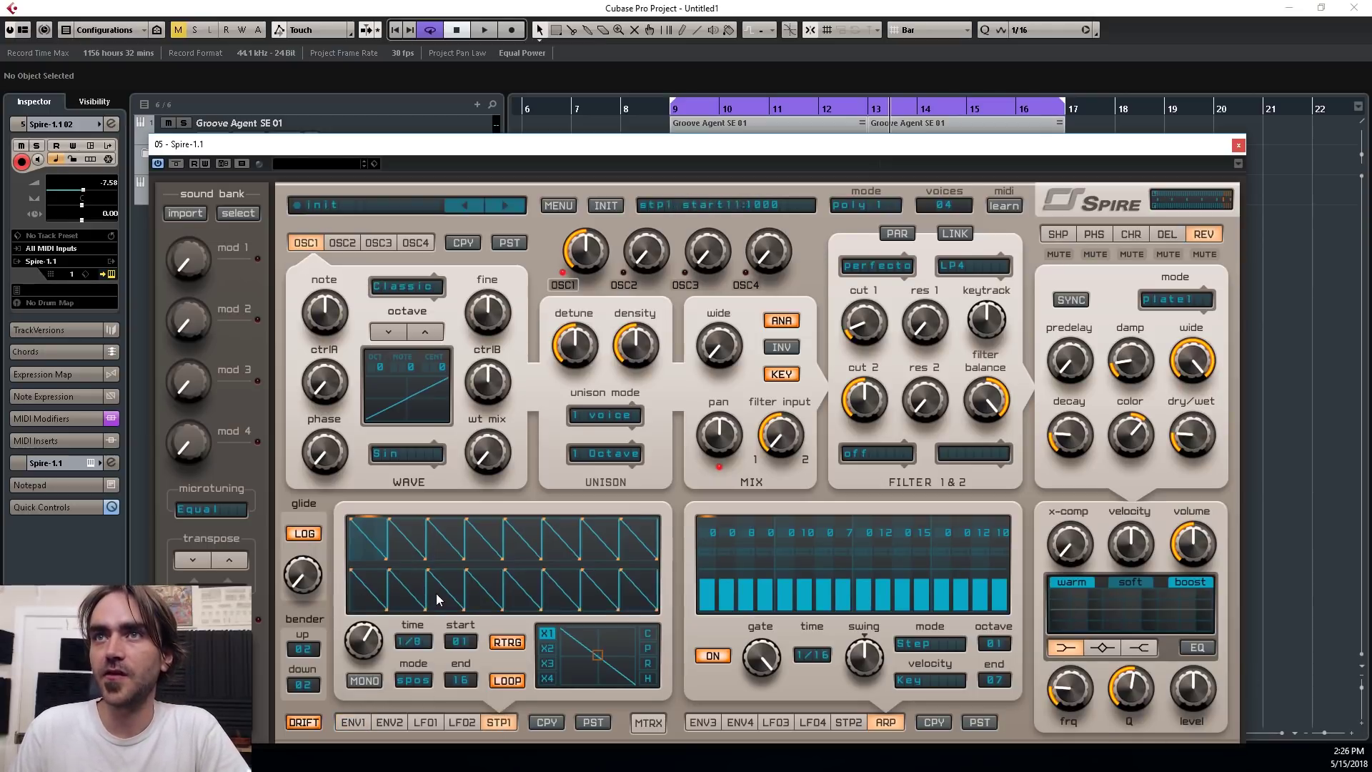
pyautogui.moveTo(598, 257); pyautogui.dragTo(599, 323)
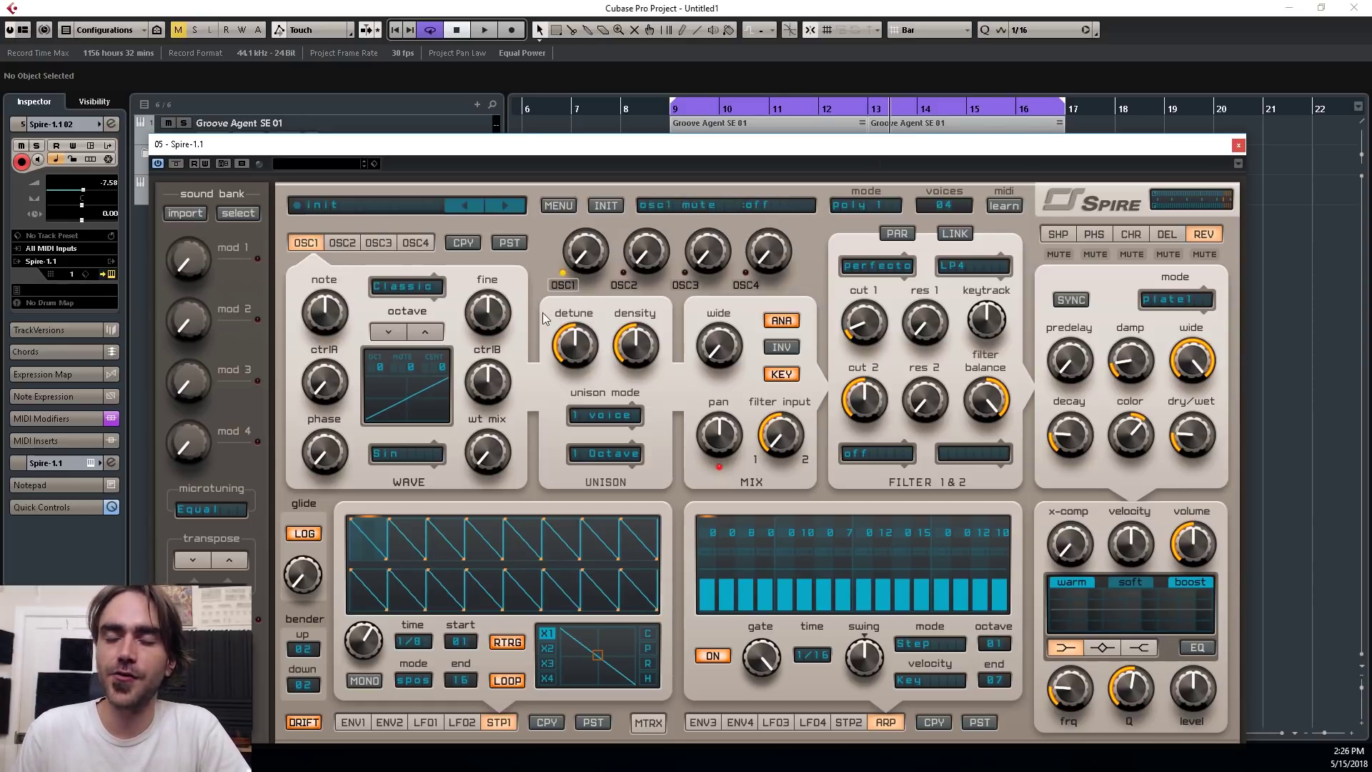
pyautogui.click(648, 722)
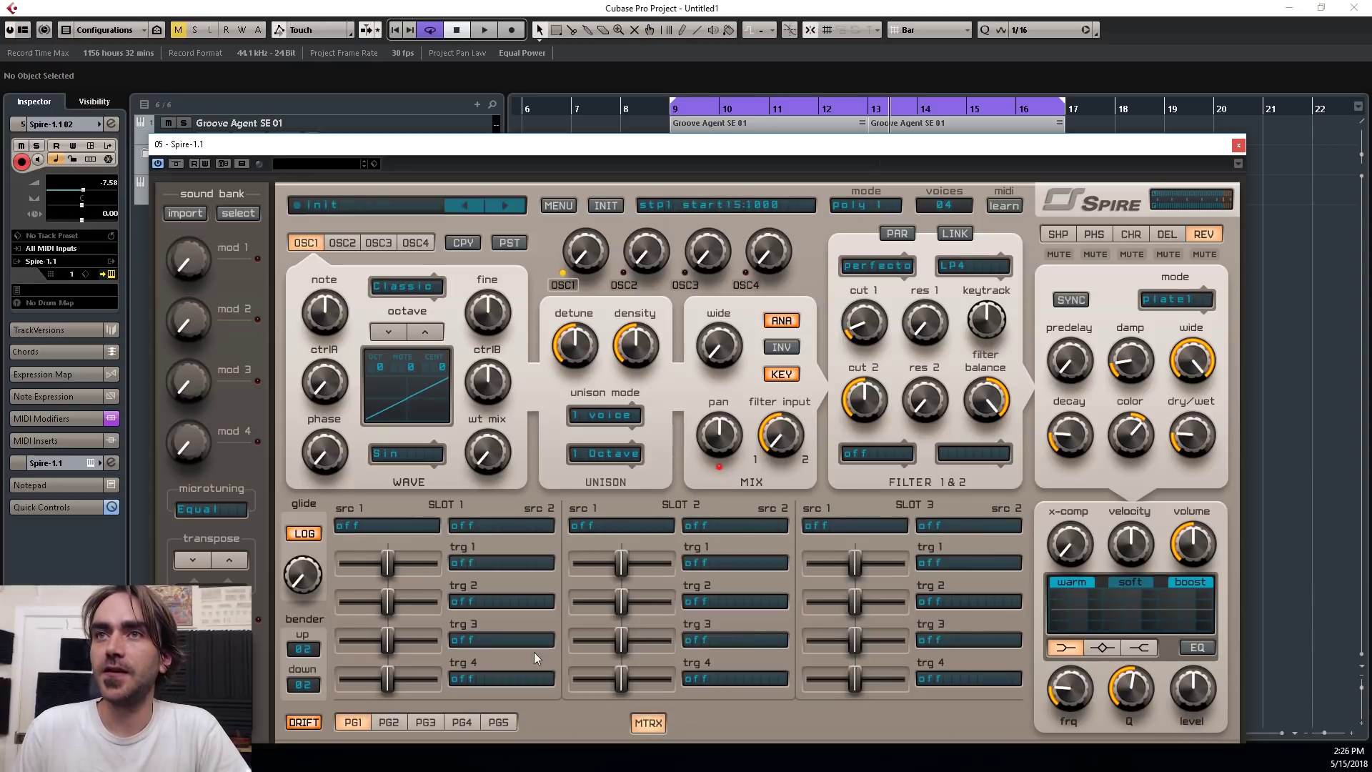
pyautogui.click(377, 526)
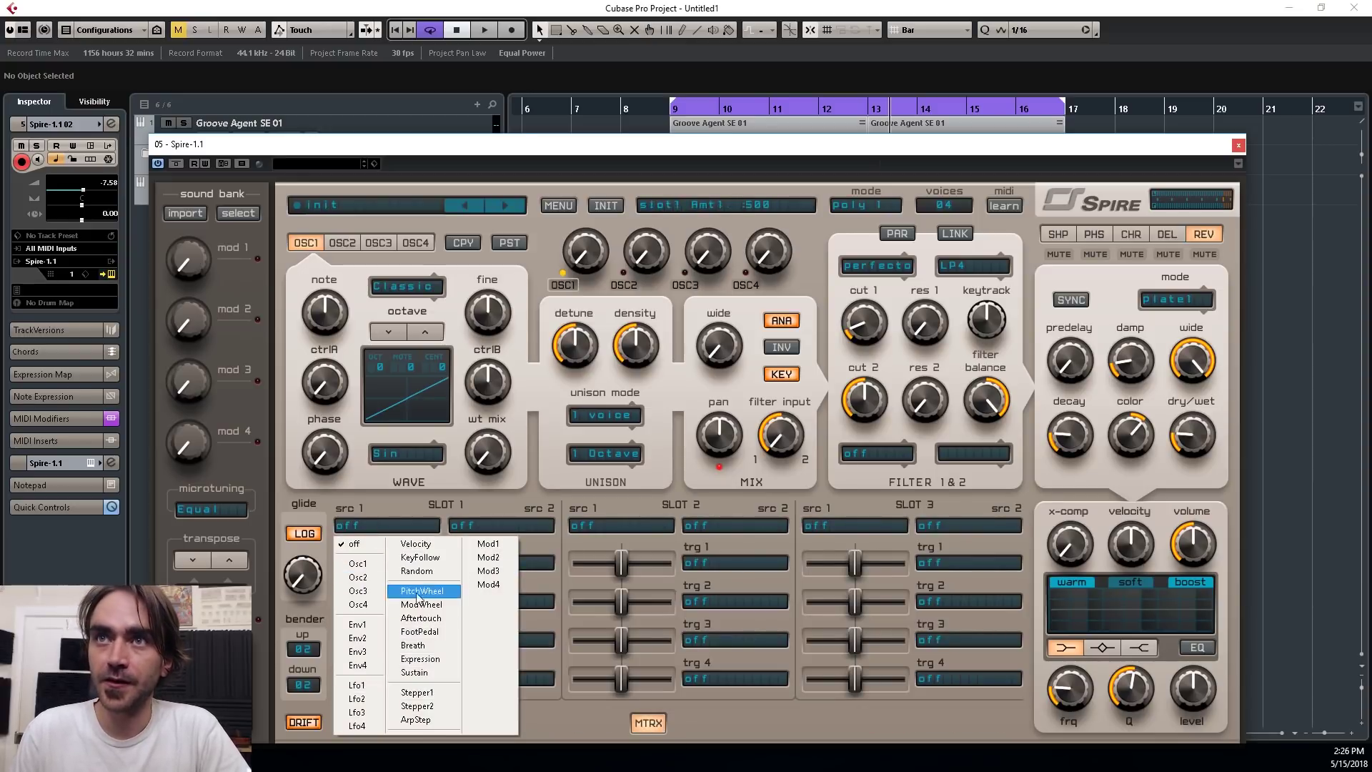
pyautogui.click(417, 691)
pyautogui.click(486, 560)
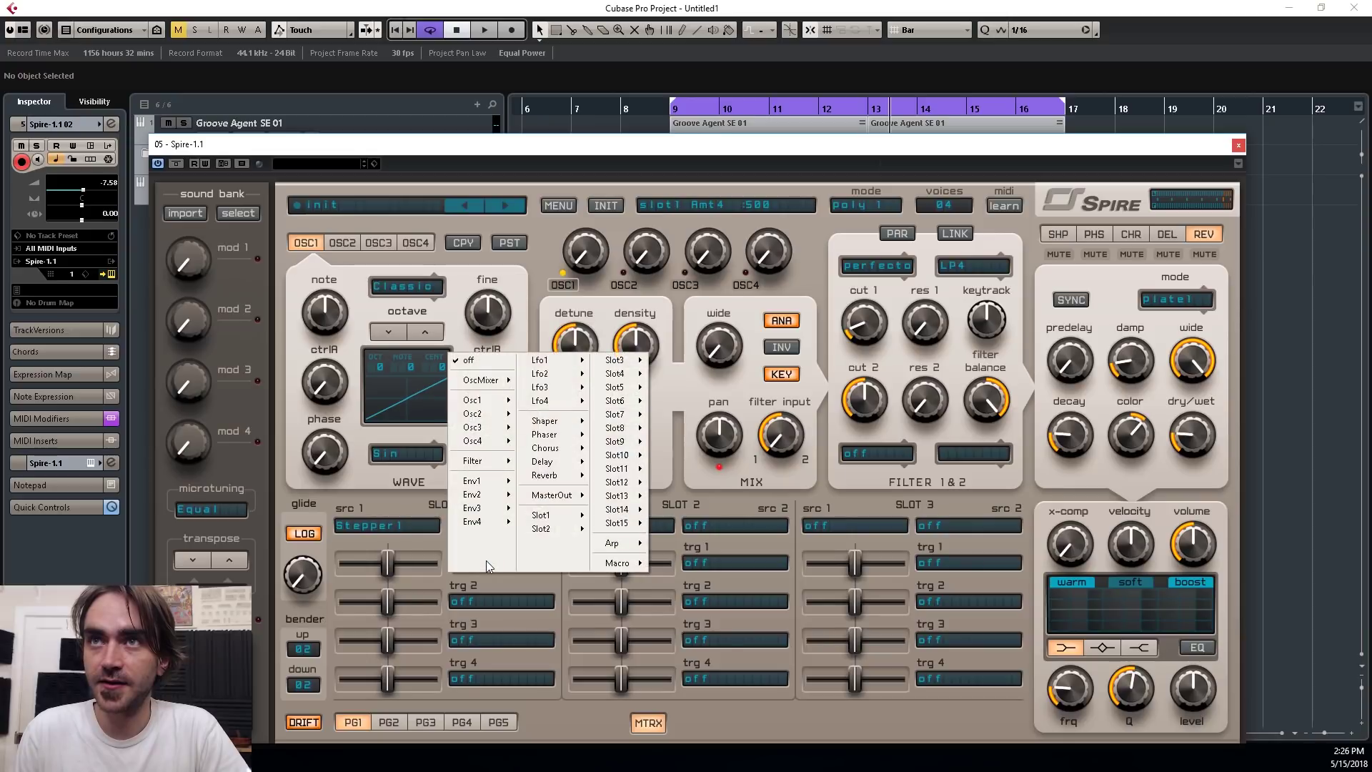
pyautogui.moveTo(491, 390)
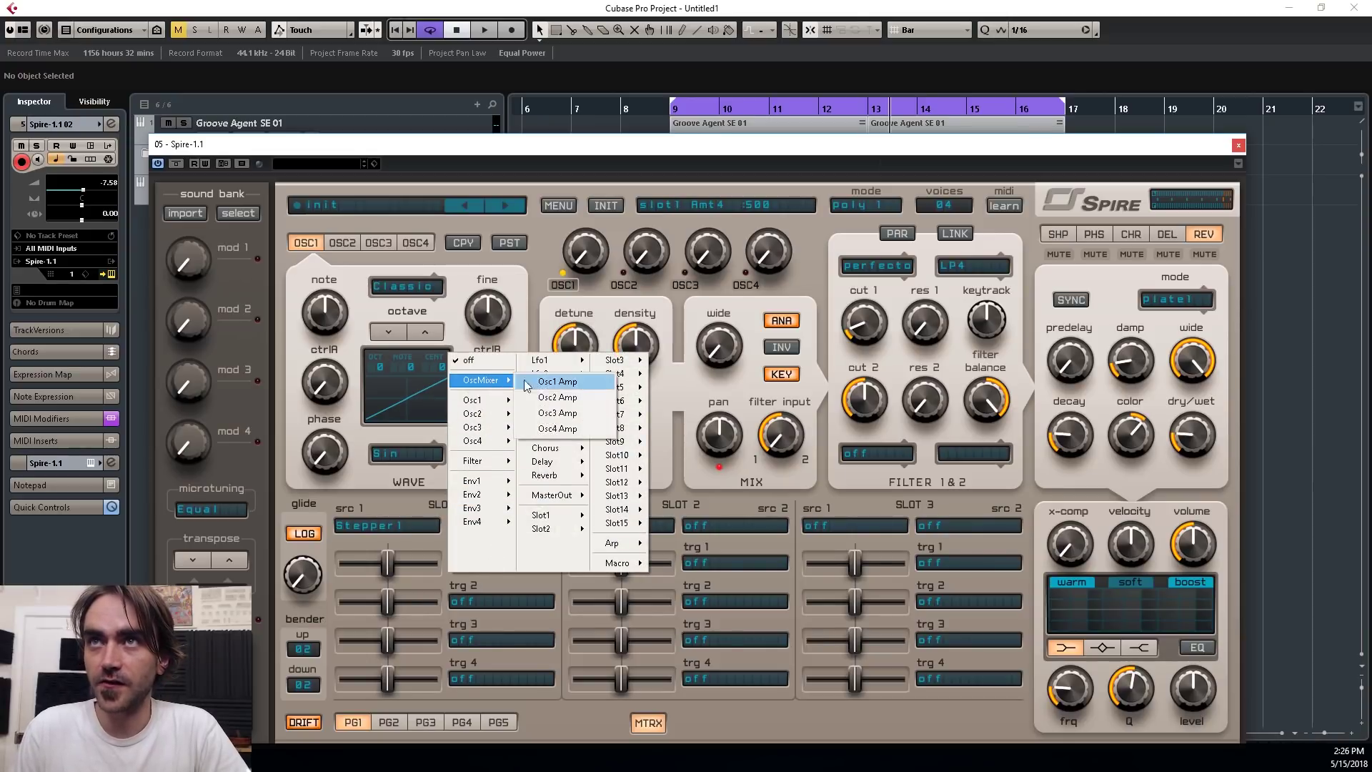
pyautogui.click(551, 384)
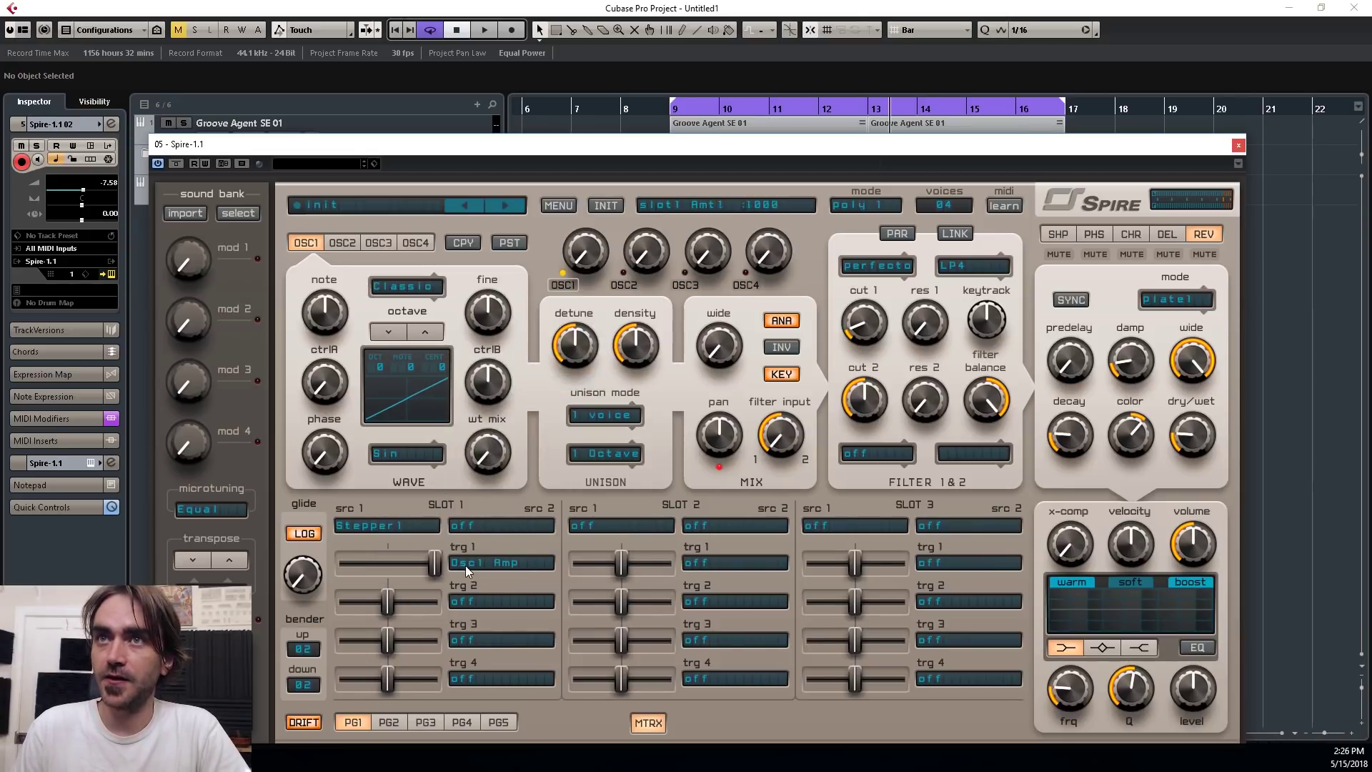
# Step: Shape the first eight steps of Stepper 1 as a square gate pattern, with steps 1, 3, 6 and 8 high and the others low
pyautogui.click(648, 722)
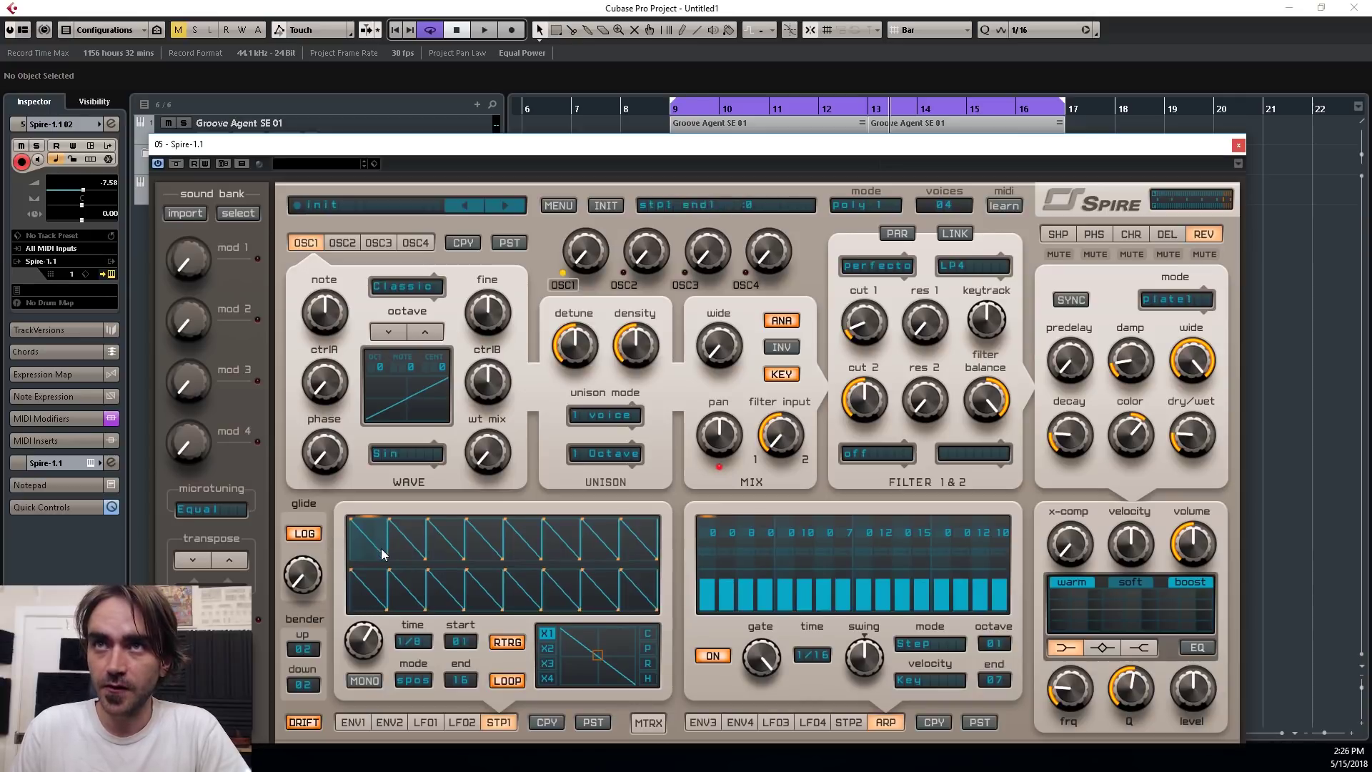
pyautogui.moveTo(379, 550)
pyautogui.mouseDown()
pyautogui.moveTo(407, 557)
pyautogui.moveTo(454, 536)
pyautogui.moveTo(468, 557)
pyautogui.moveTo(480, 550)
pyautogui.moveTo(480, 688)
pyautogui.mouseUp()
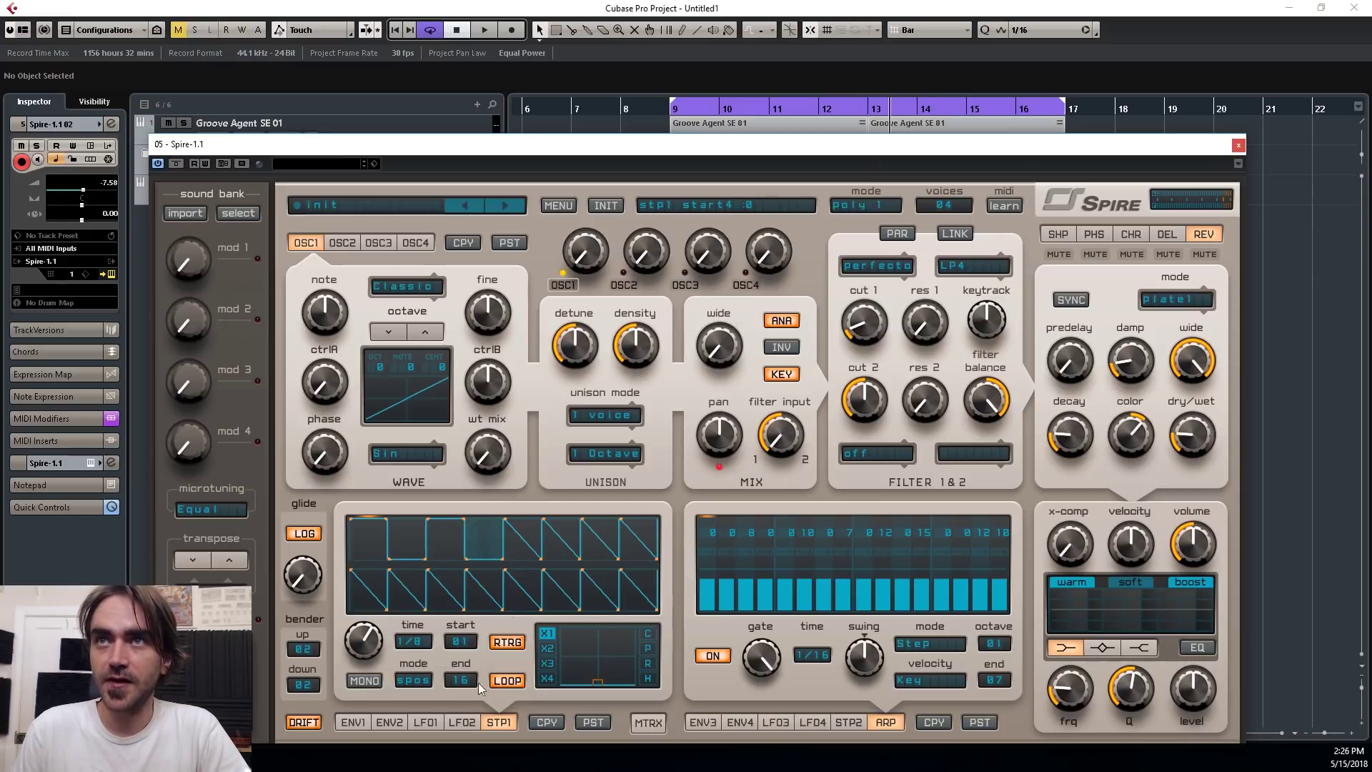
pyautogui.click(521, 535)
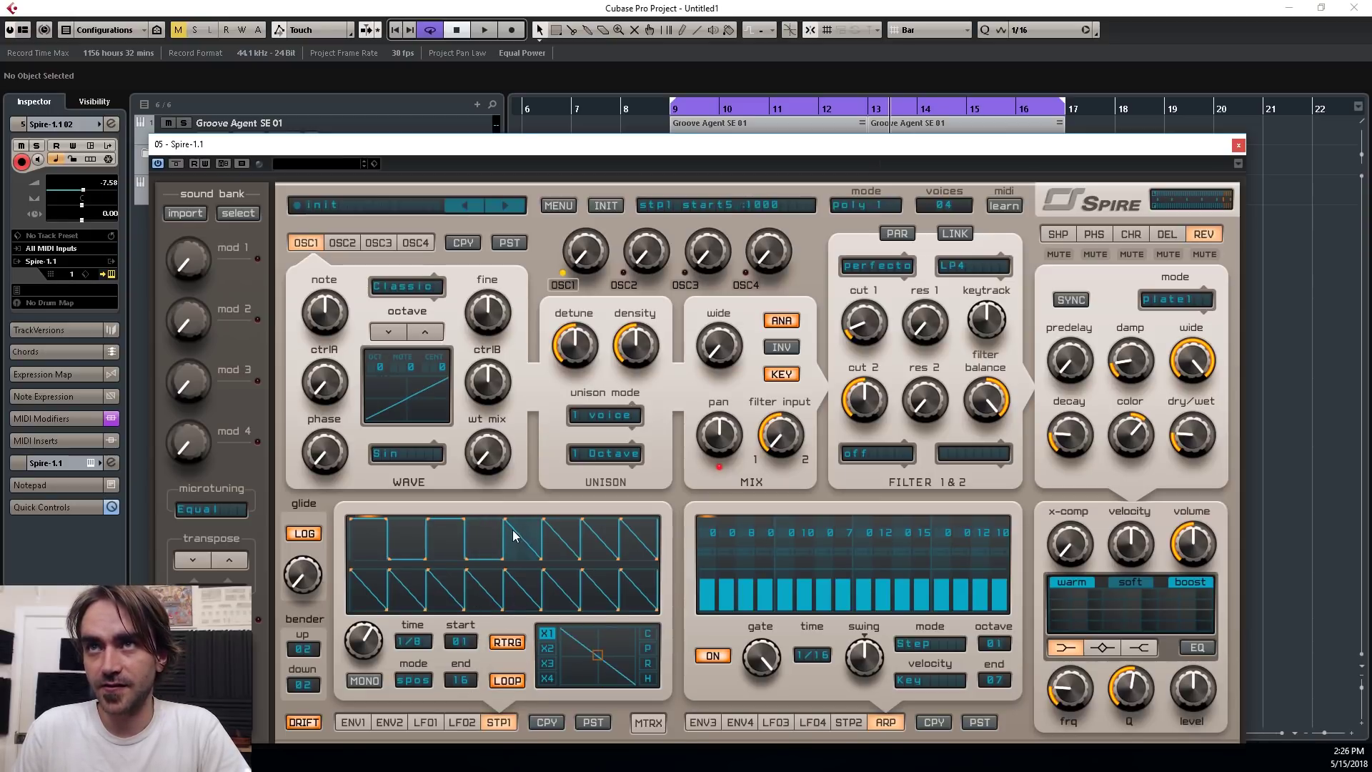
pyautogui.moveTo(513, 536); pyautogui.dragTo(638, 543)
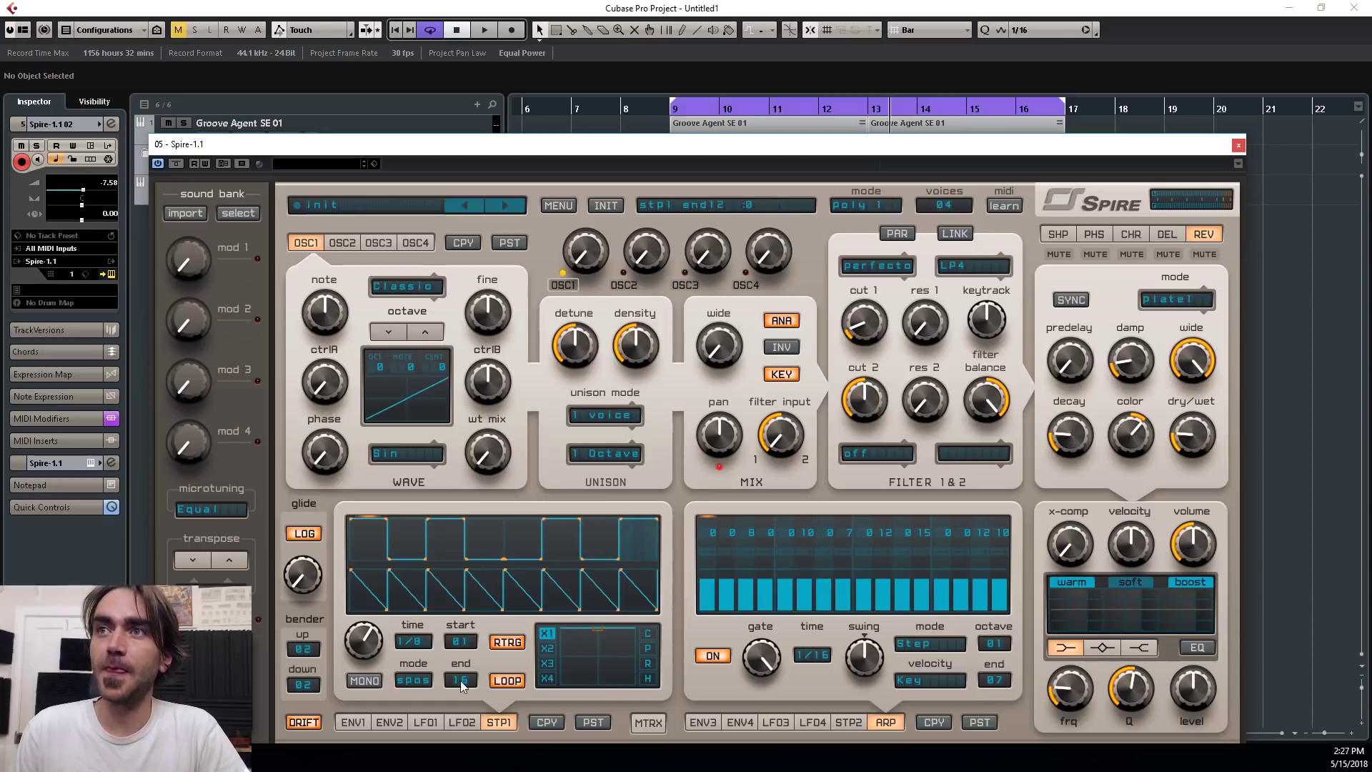
# Step: Set Stepper 1's end to 11, square off steps 9 to 16 with 10, 13 and 15 low and the rest high, and audition it
pyautogui.click(462, 684)
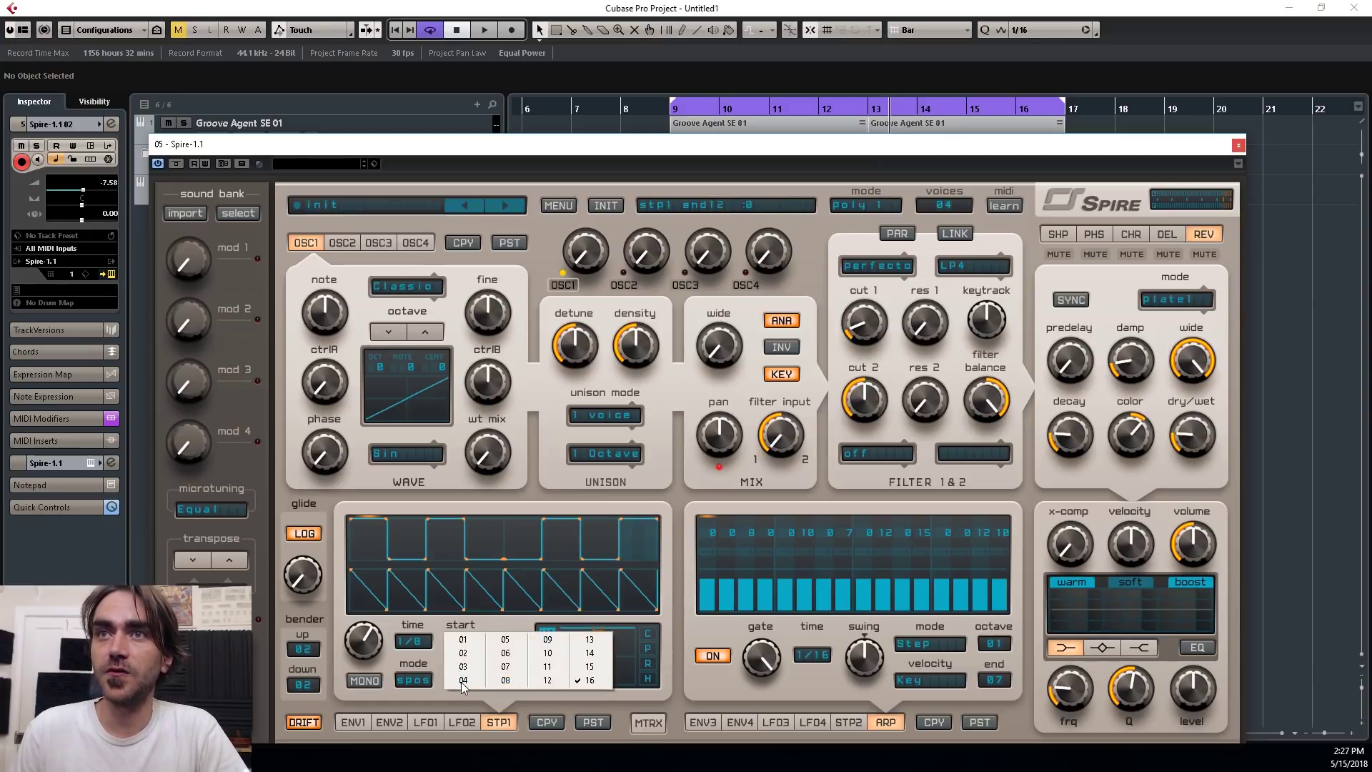
pyautogui.click(547, 667)
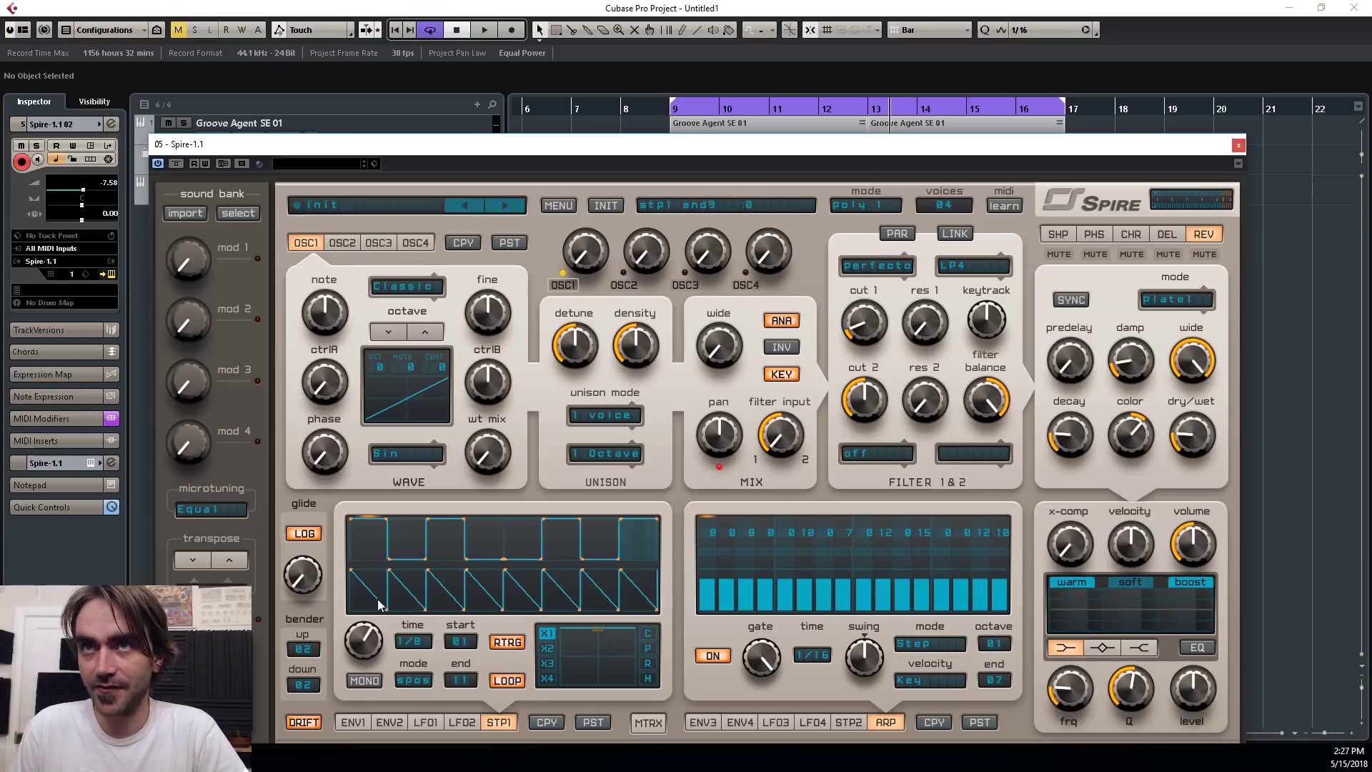
pyautogui.moveTo(401, 596); pyautogui.dragTo(400, 654)
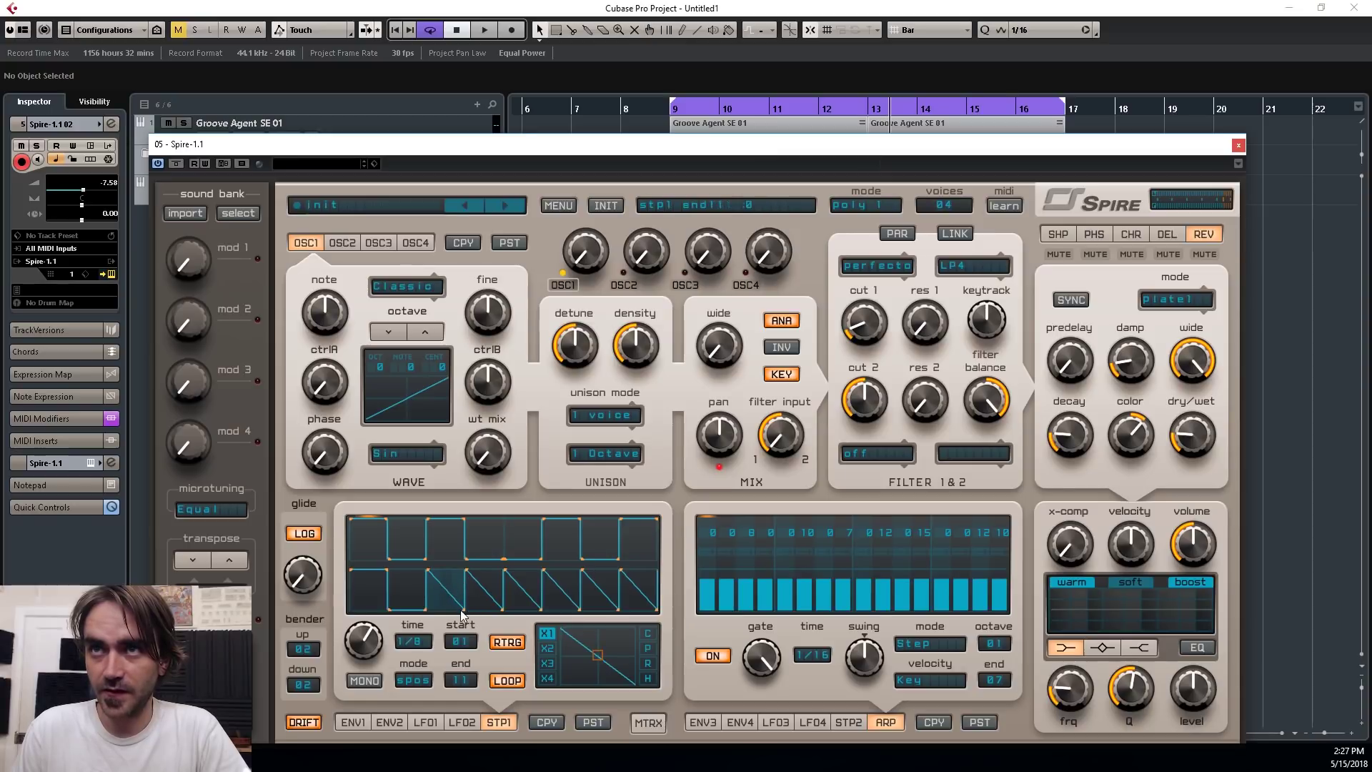
pyautogui.moveTo(463, 615)
pyautogui.mouseDown()
pyautogui.moveTo(509, 573)
pyautogui.moveTo(579, 572)
pyautogui.moveTo(658, 670)
pyautogui.mouseUp()
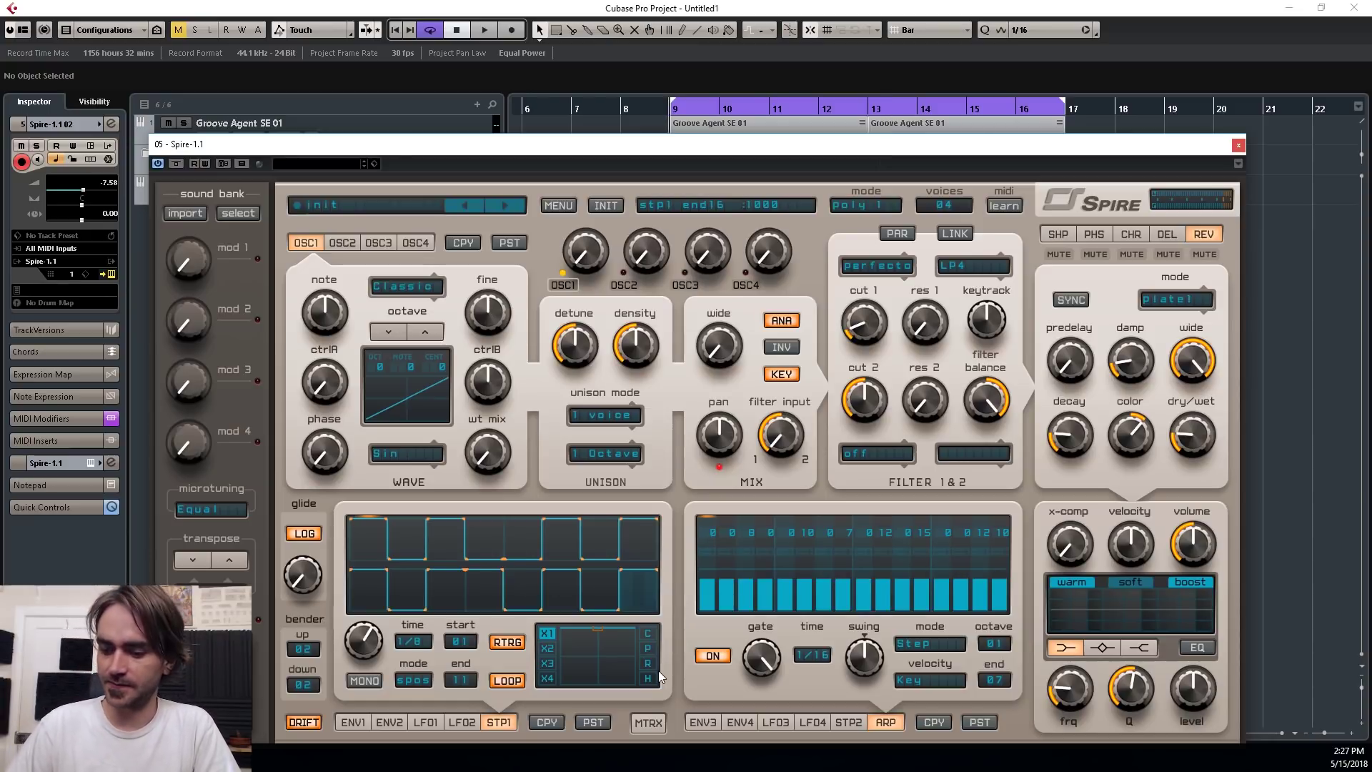
pyautogui.press('space')
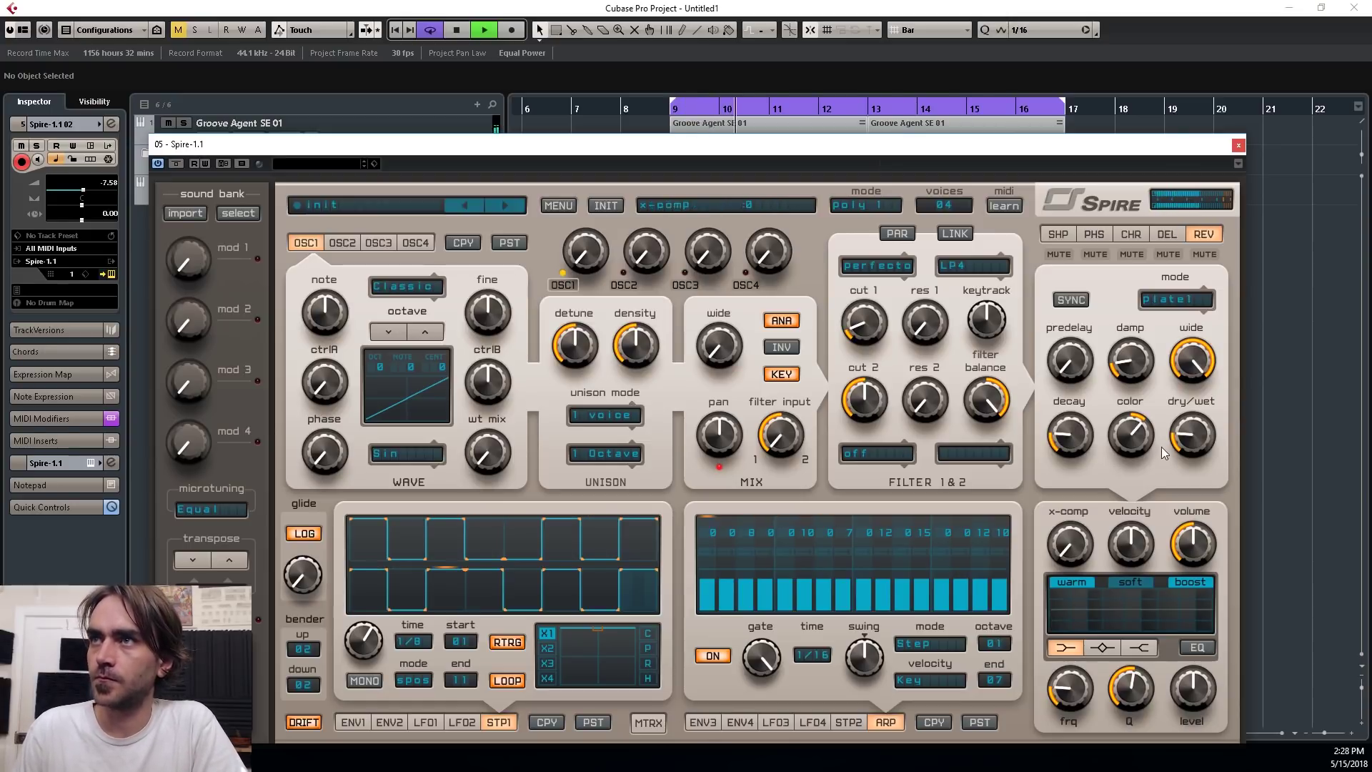
# Step: Set the reverb's dry/wet to 340 and, in the delay, set modulate to 50 and raise the feedback, color and width
pyautogui.moveTo(1164, 452); pyautogui.dragTo(1237, 336)
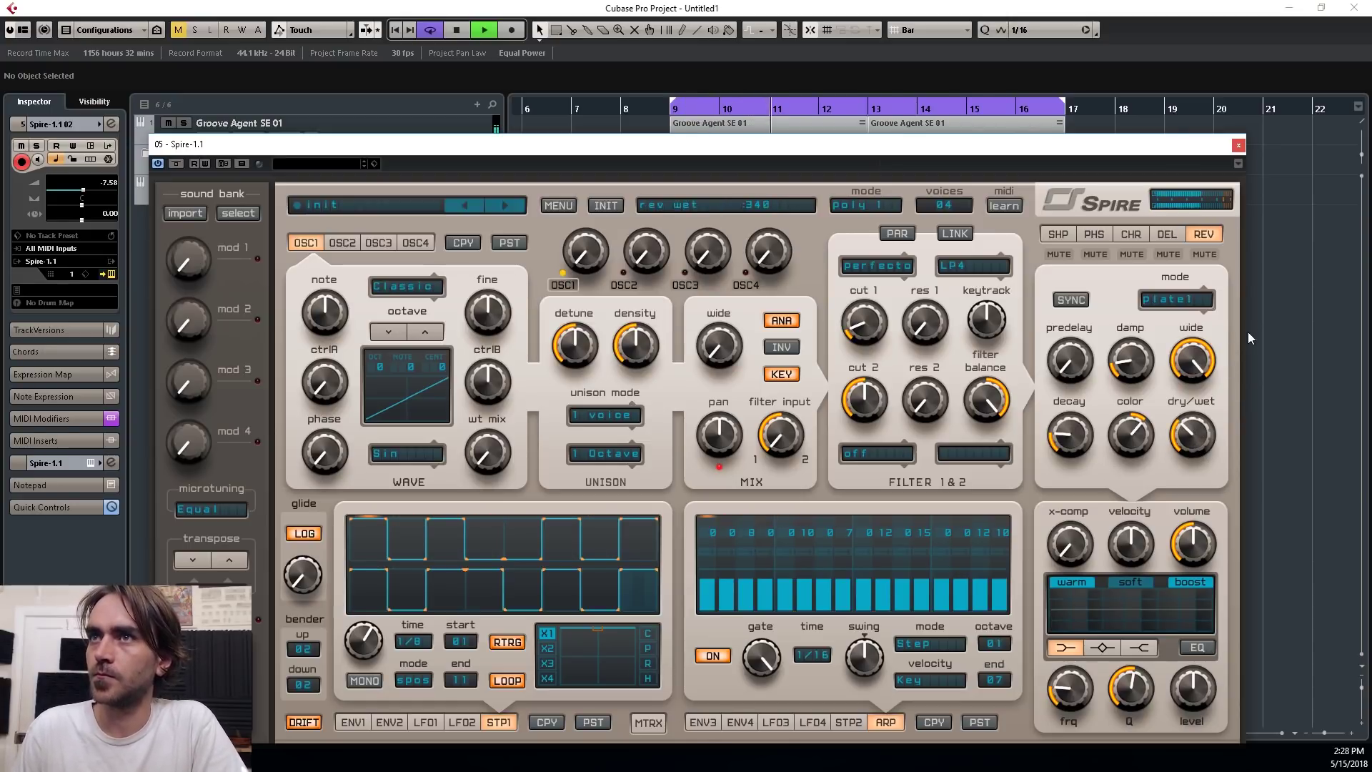
pyautogui.moveTo(1208, 148); pyautogui.dragTo(1180, 121)
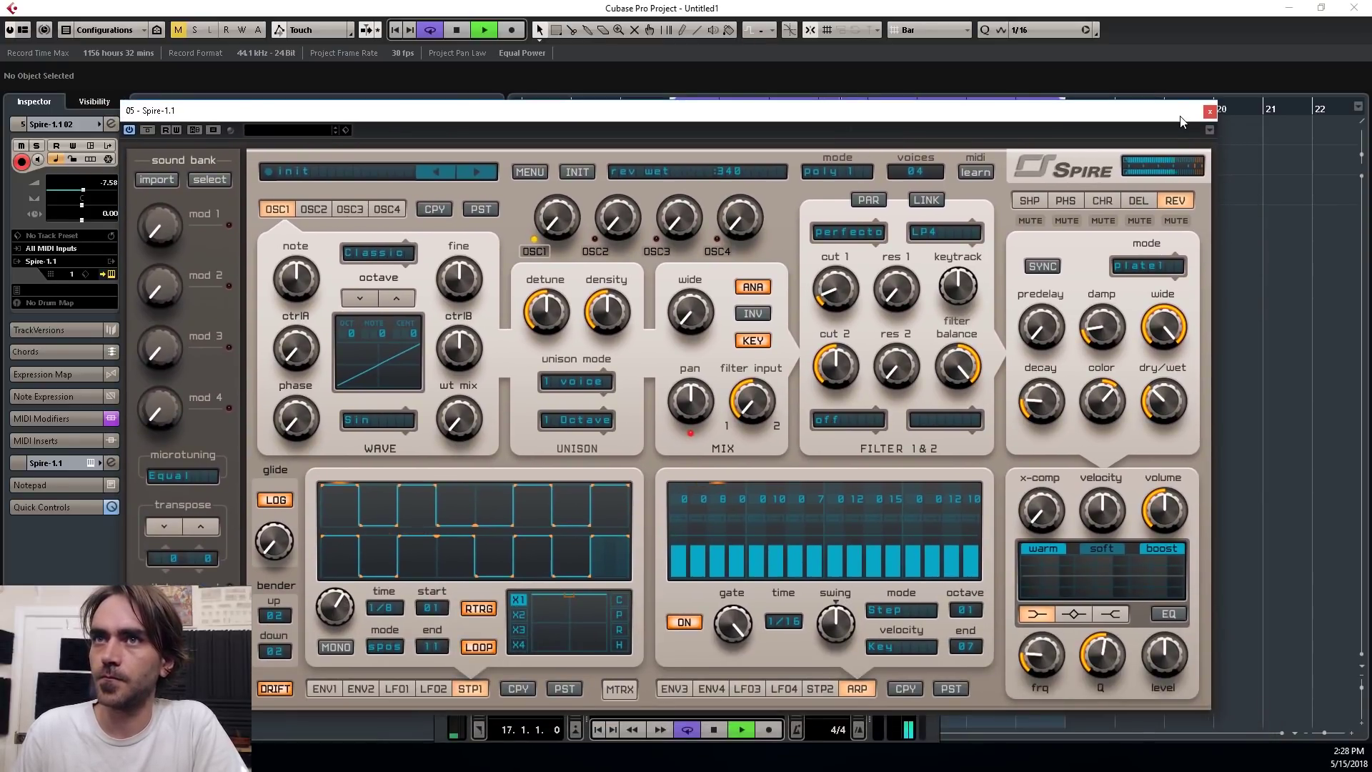
pyautogui.click(1138, 201)
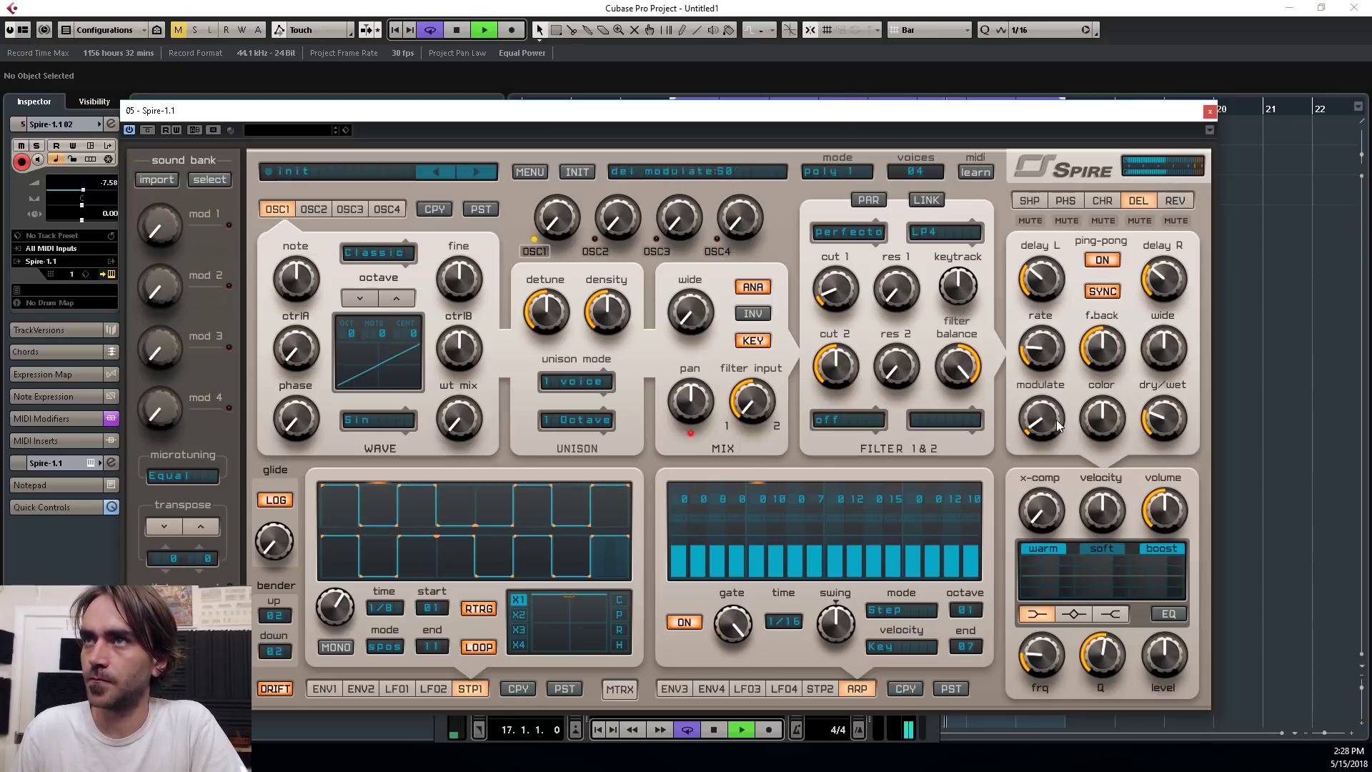
pyautogui.moveTo(1113, 354); pyautogui.dragTo(1170, 346)
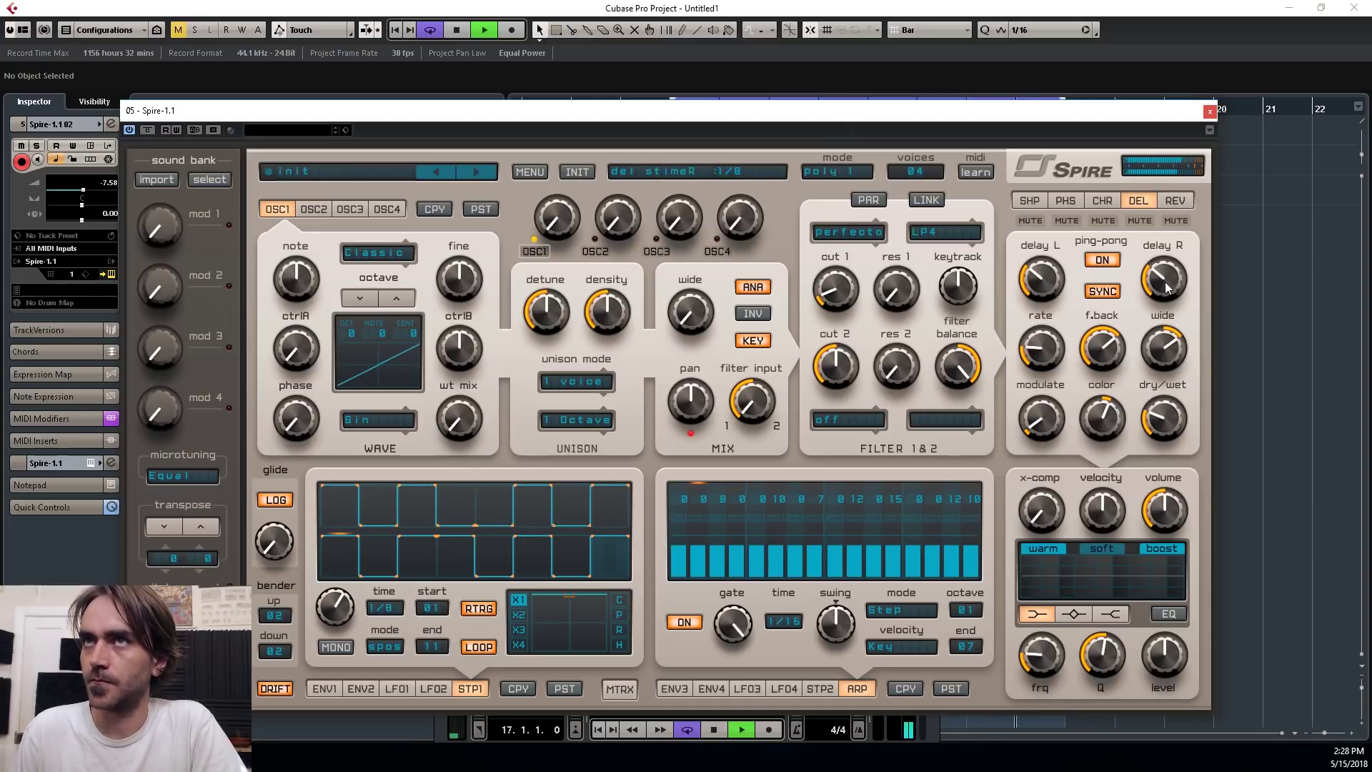
pyautogui.click(1209, 112)
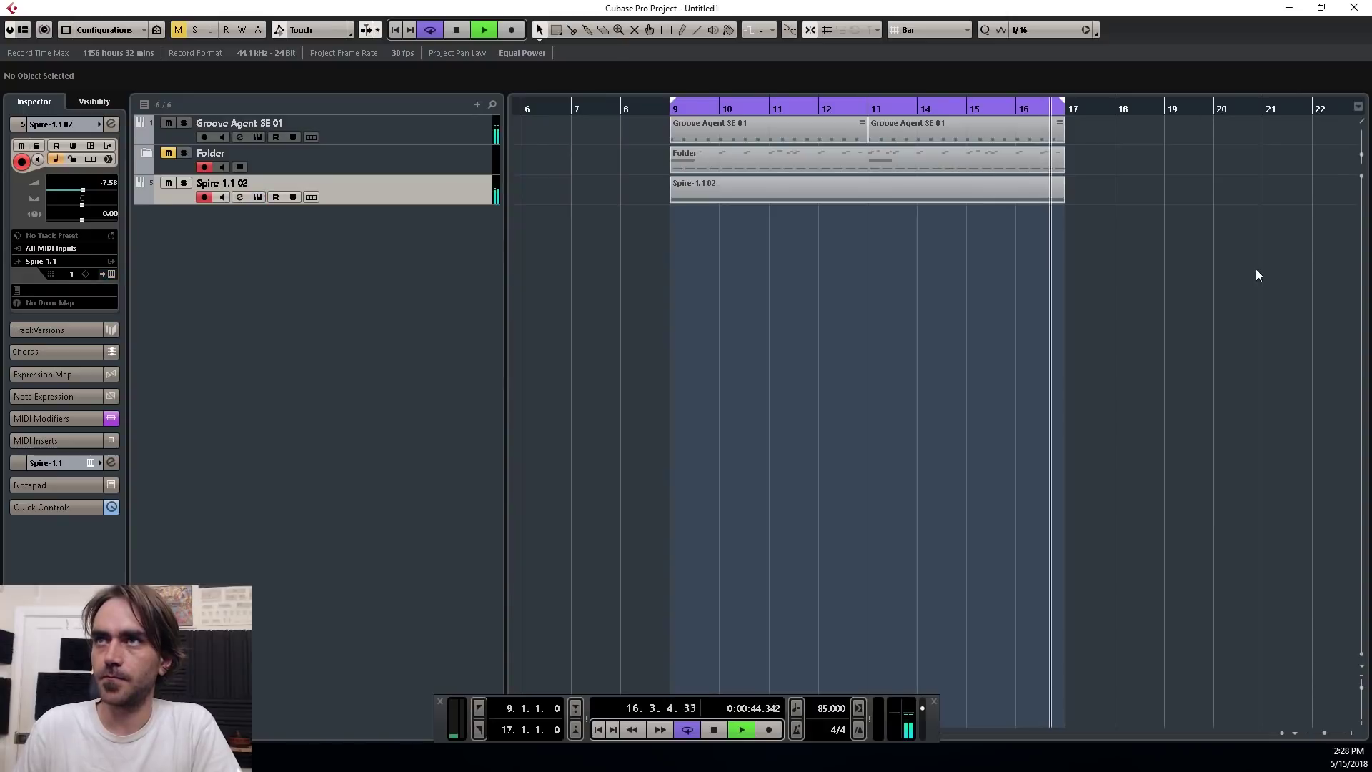
# Step: In the Spire-1.1 02 part, delete the repeated C3 notes, extend the first one to bar 17, and play the loop
pyautogui.press('space')
pyautogui.doubleClick(933, 194)
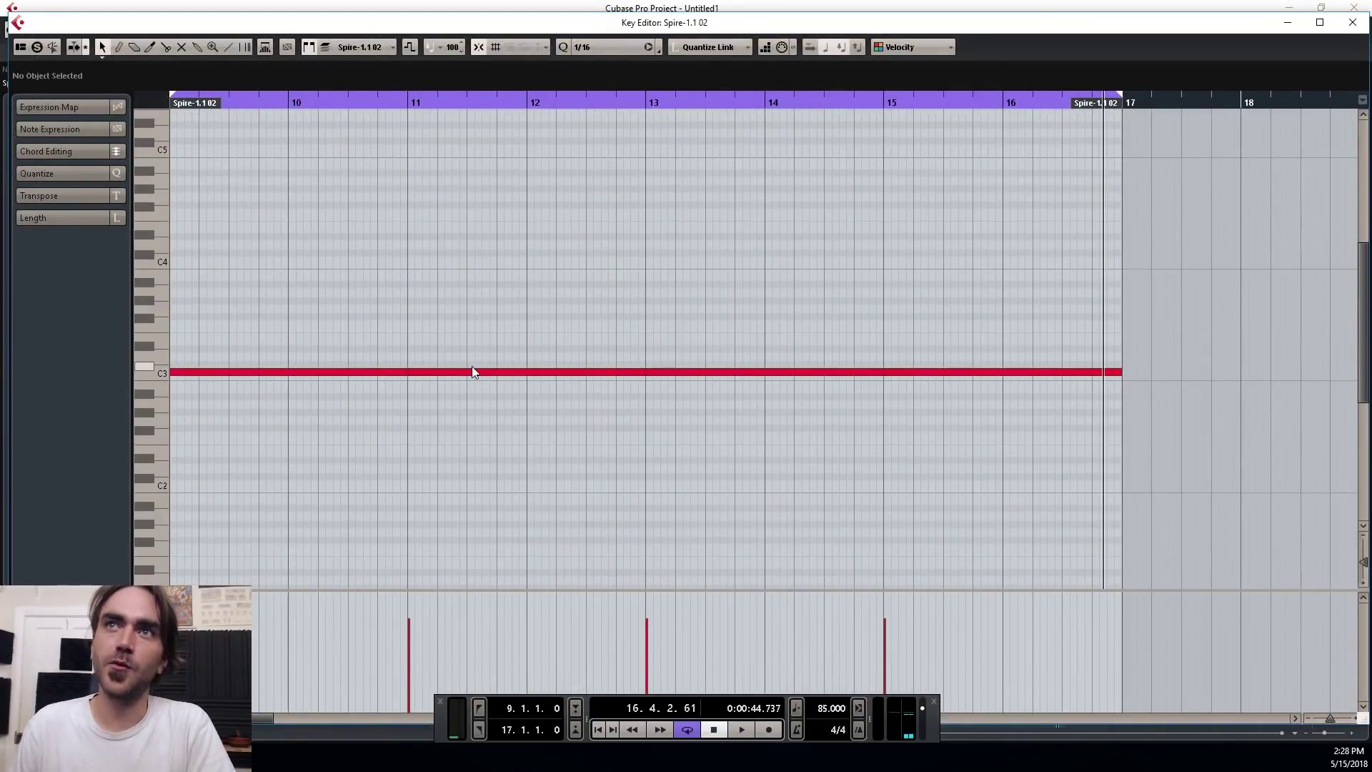
pyautogui.moveTo(448, 344); pyautogui.dragTo(1041, 460)
pyautogui.press('Delete')
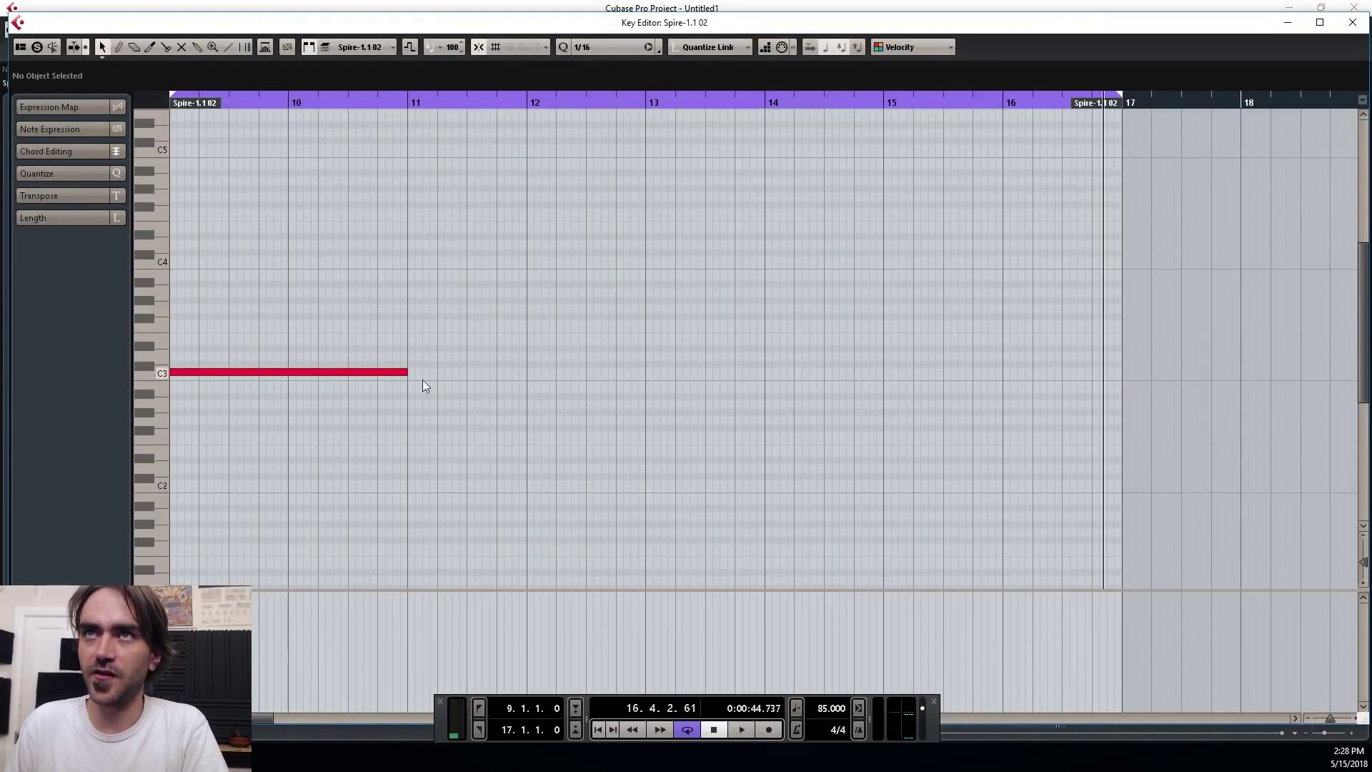
pyautogui.moveTo(405, 373); pyautogui.dragTo(1117, 429)
pyautogui.click(1352, 22)
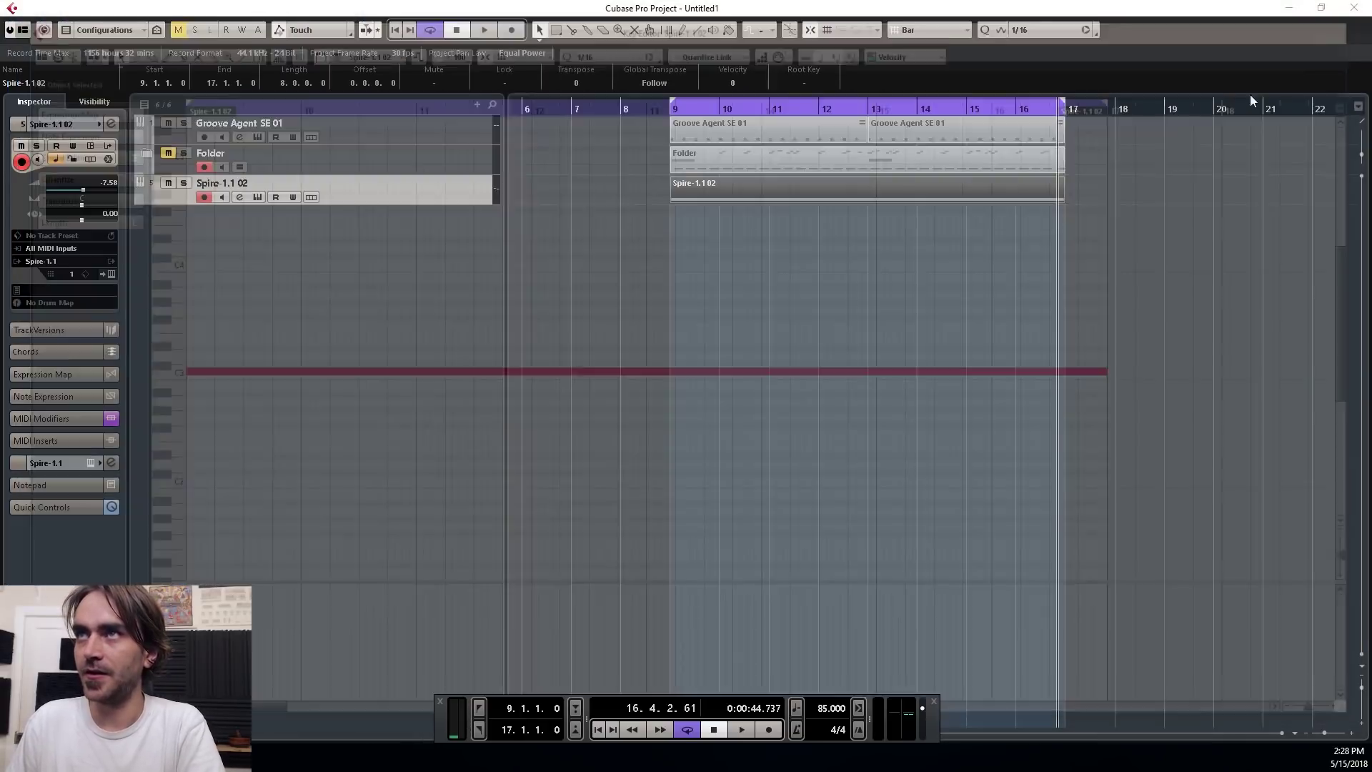
pyautogui.press('space')
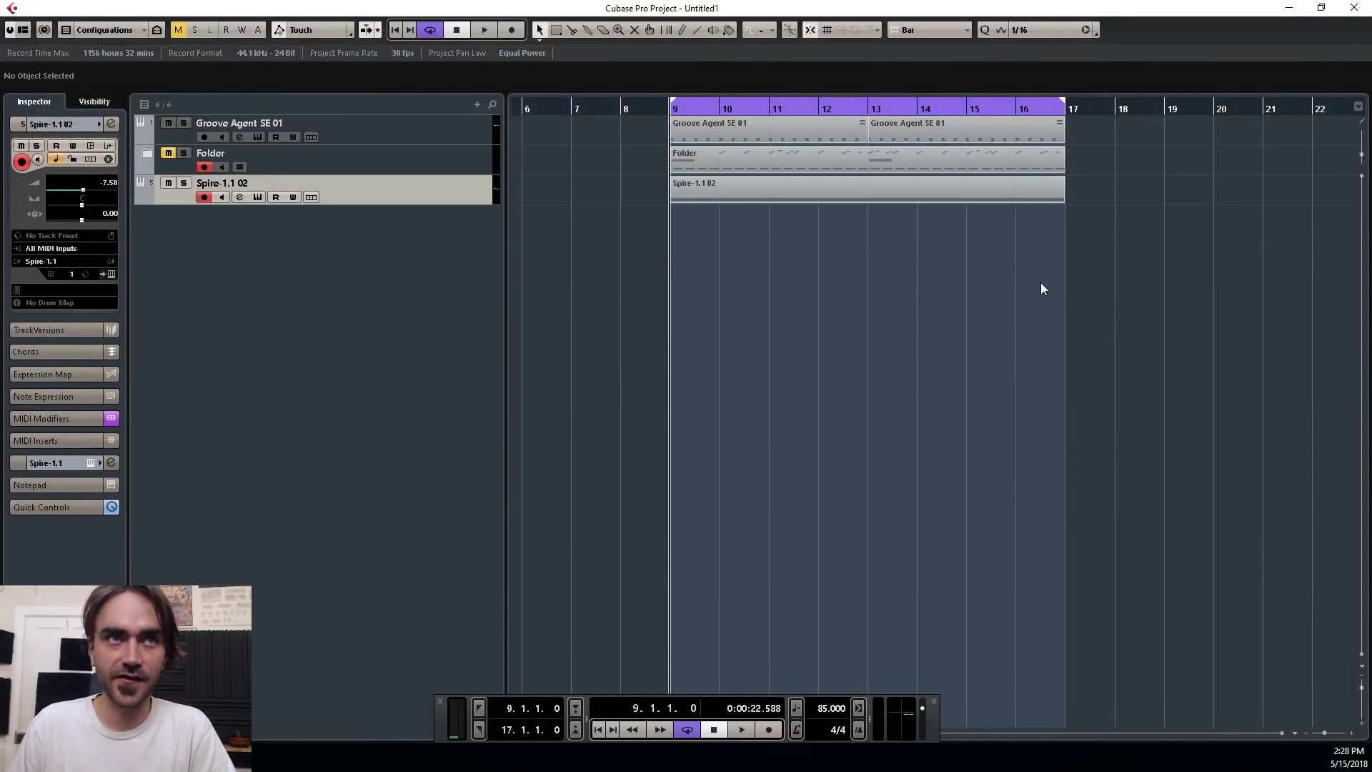
pyautogui.press('space')
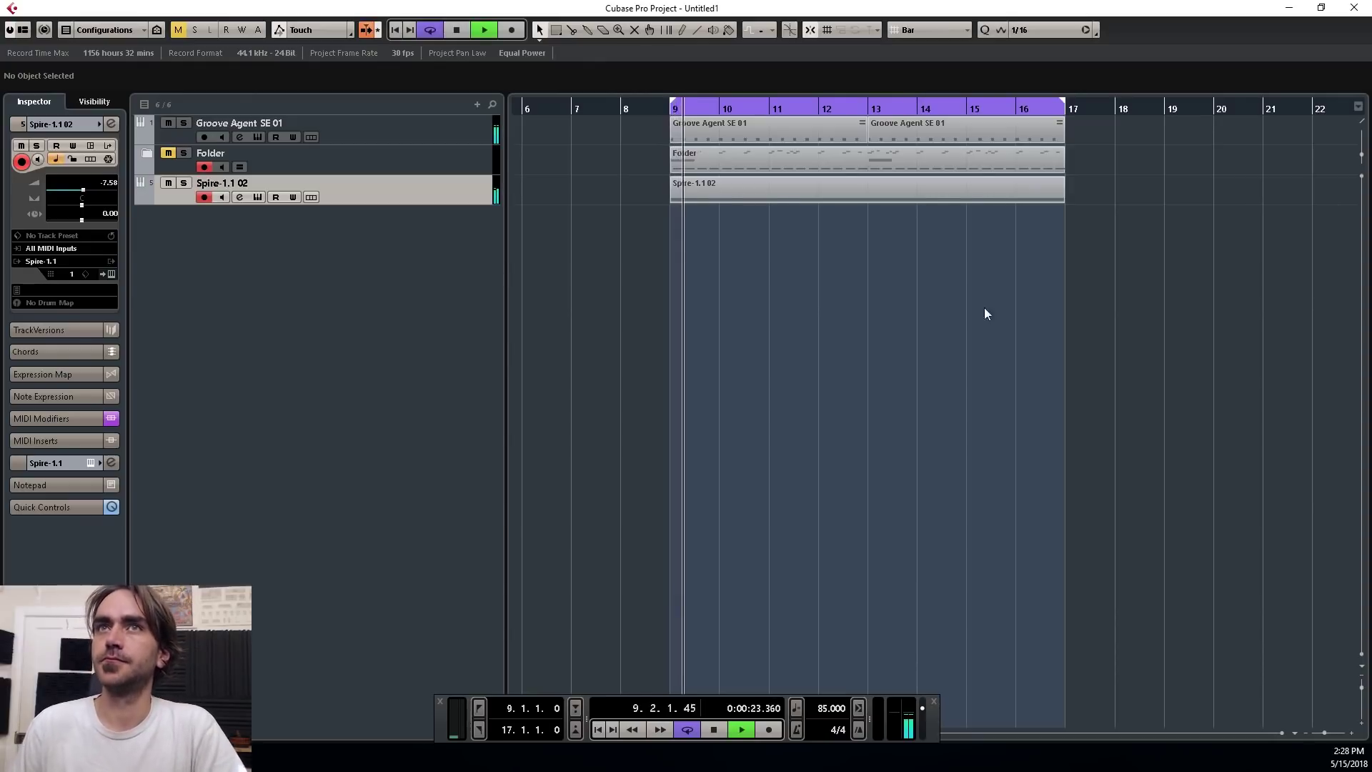
# Step: Open the track's Spire instrument and set oscillator 1's ctrlA to about 735 and its octave to +1
pyautogui.click(111, 273)
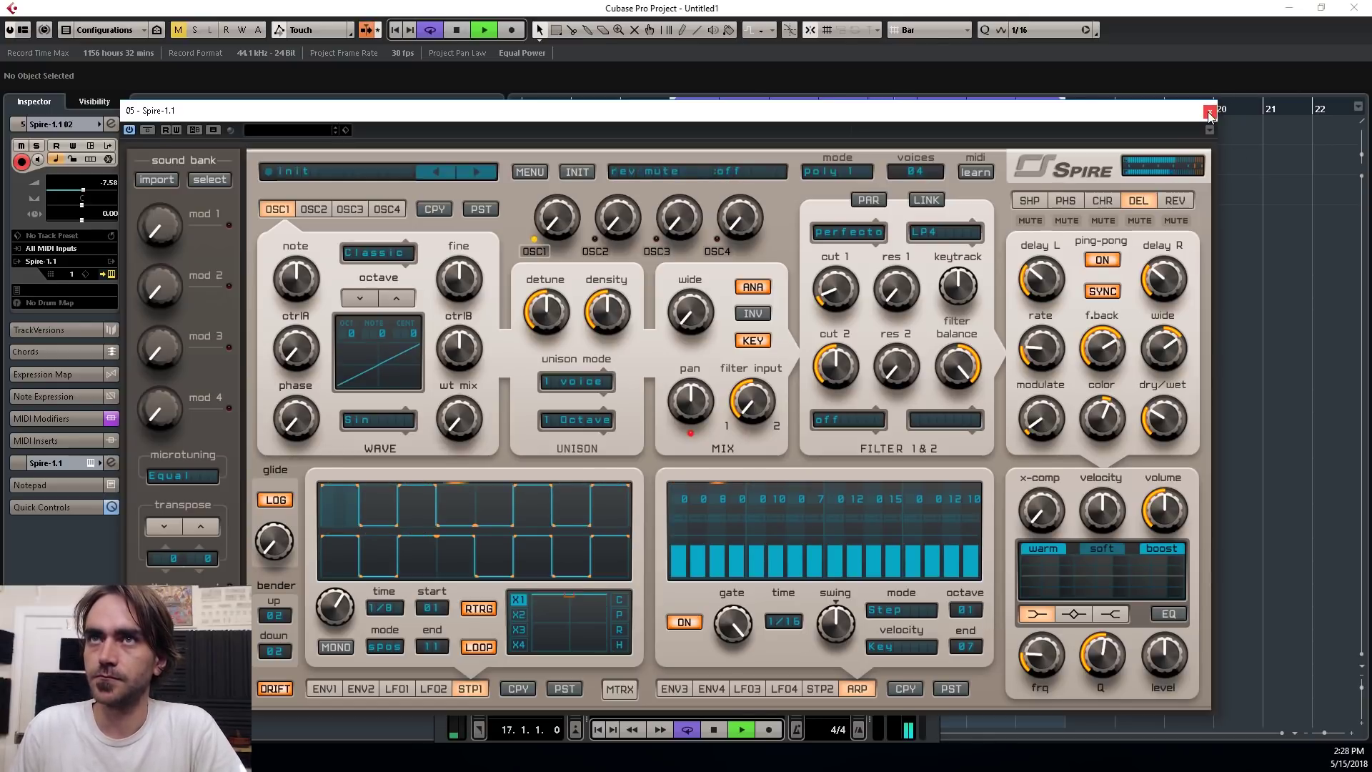
pyautogui.moveTo(284, 360); pyautogui.dragTo(304, 357)
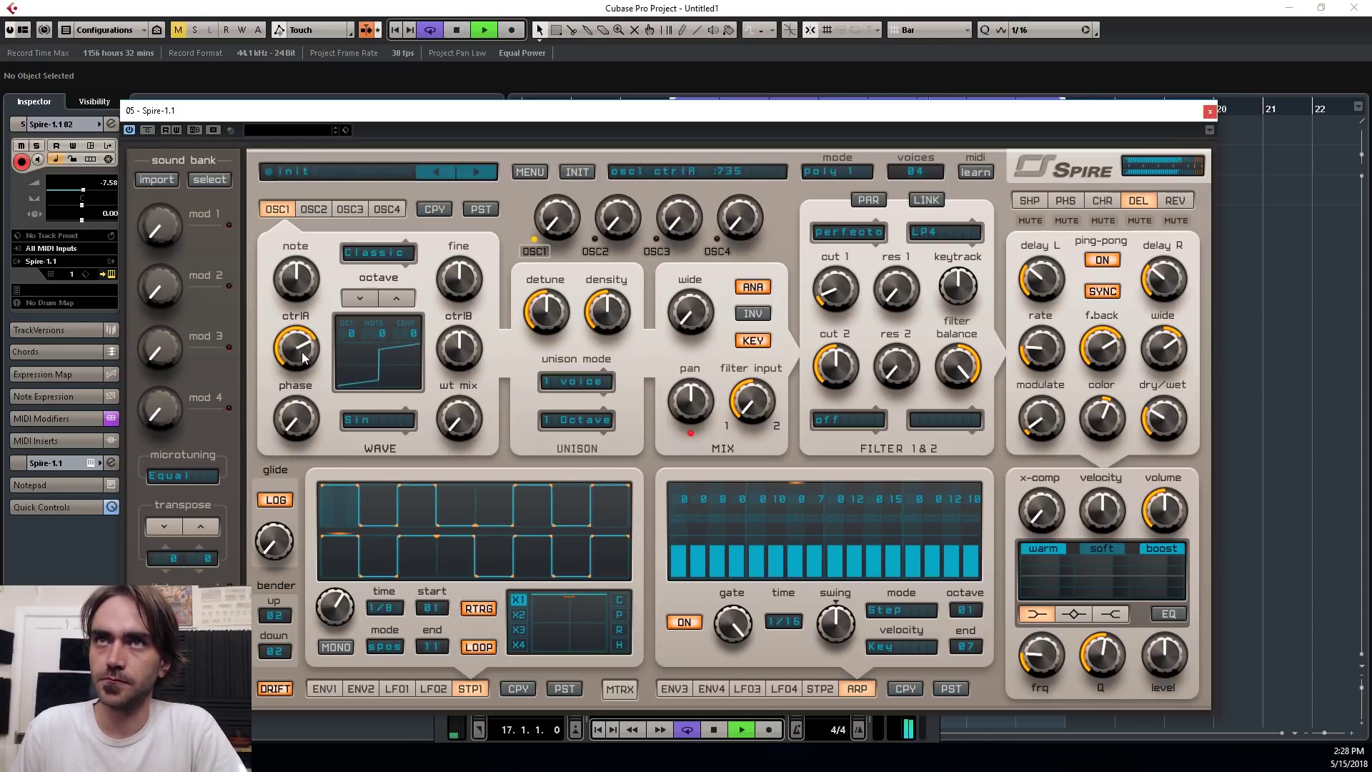
pyautogui.click(396, 299)
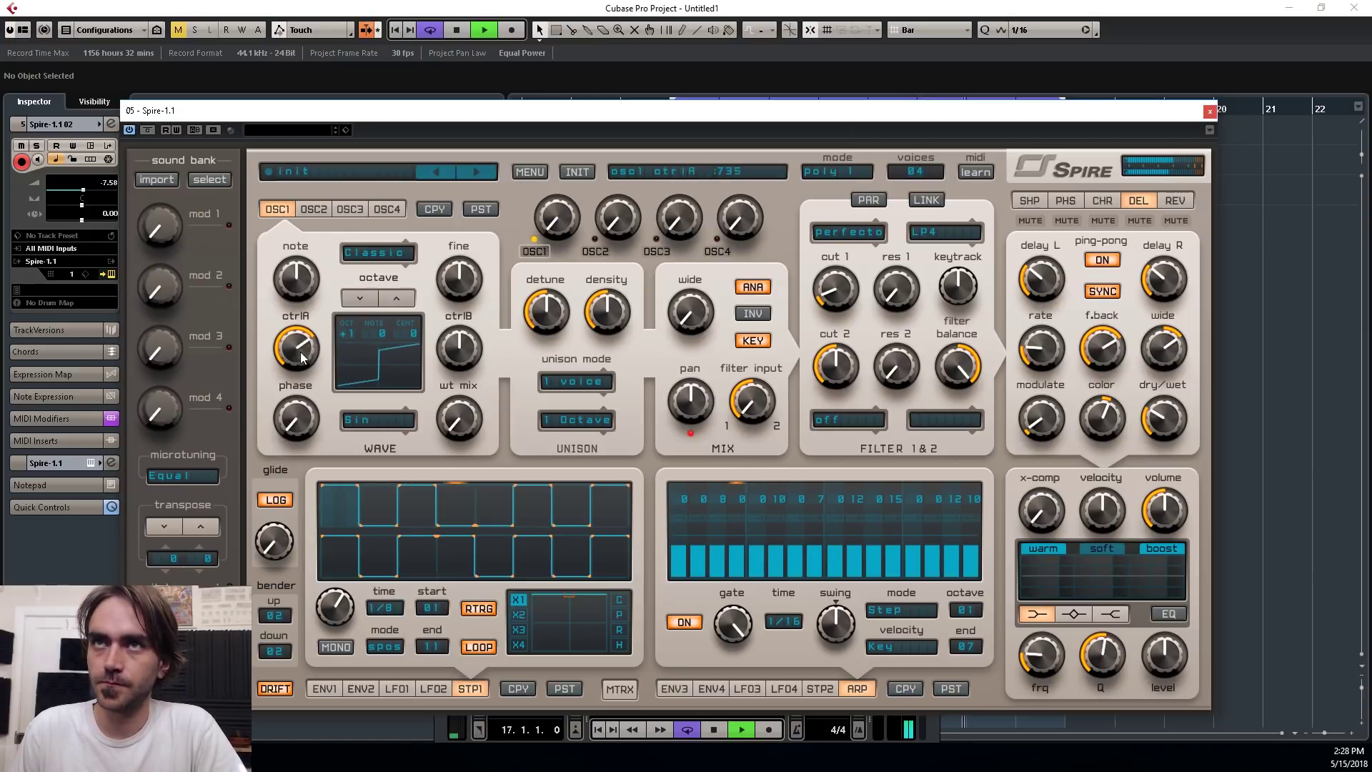
# Step: Drop envelope 1's sustain to zero with a medium decay, and set oscillator 1's ctrlA to 695 and octave to 0
pyautogui.click(320, 689)
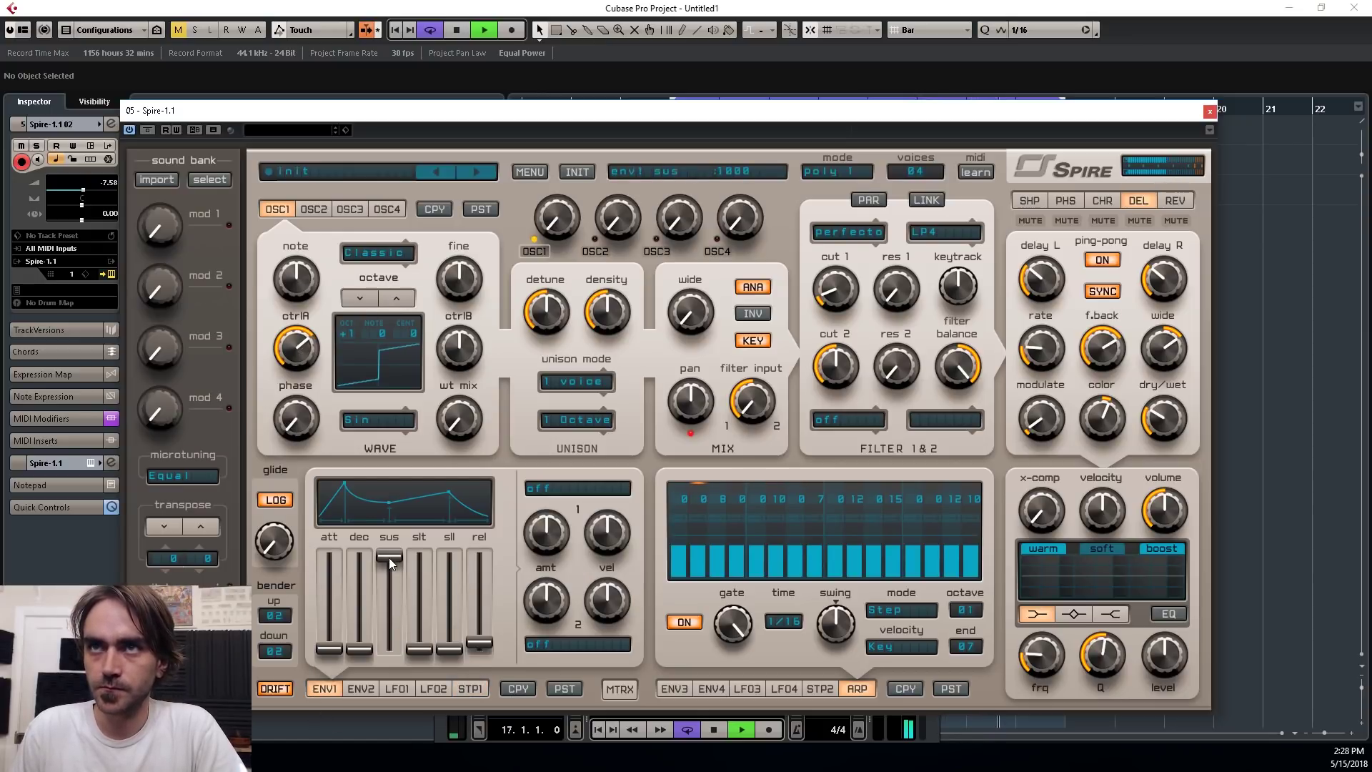
pyautogui.moveTo(390, 563); pyautogui.dragTo(390, 649)
pyautogui.moveTo(359, 603); pyautogui.dragTo(360, 607)
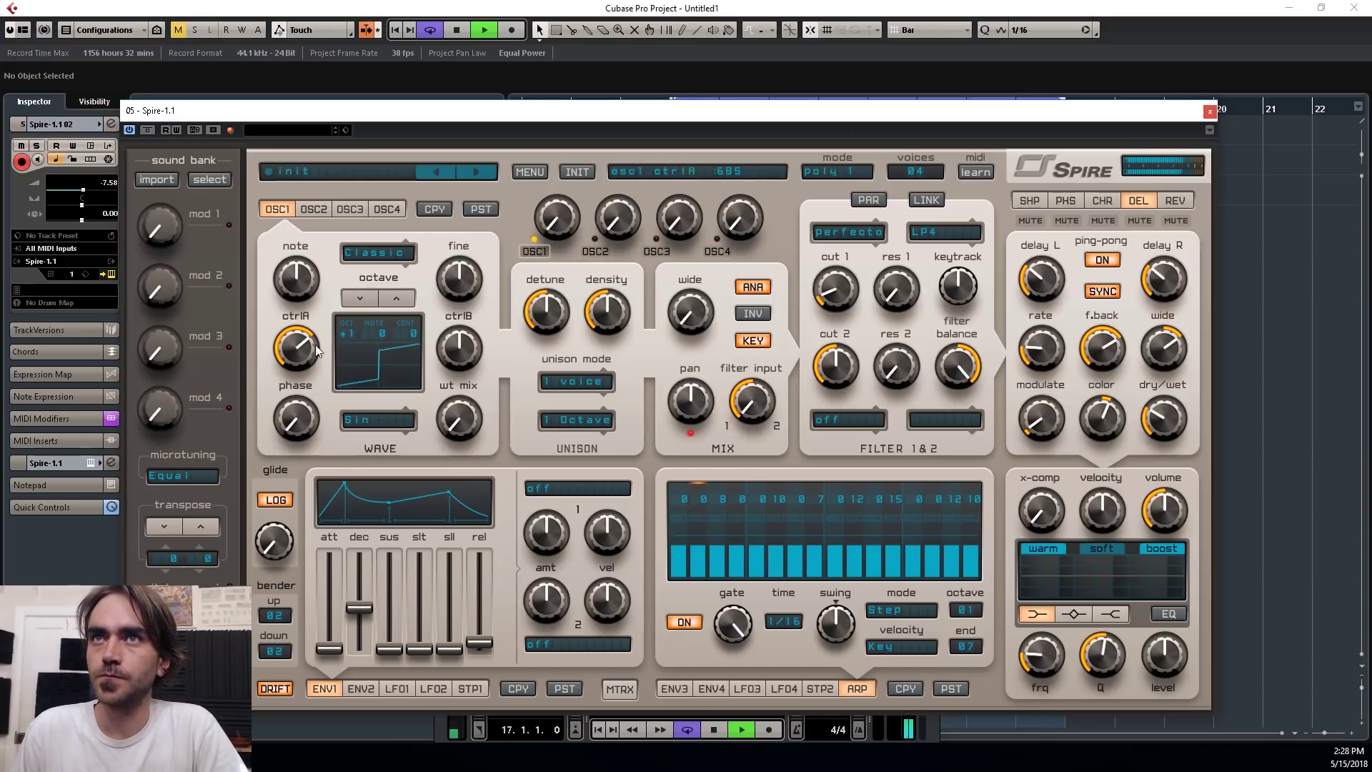
pyautogui.click(359, 297)
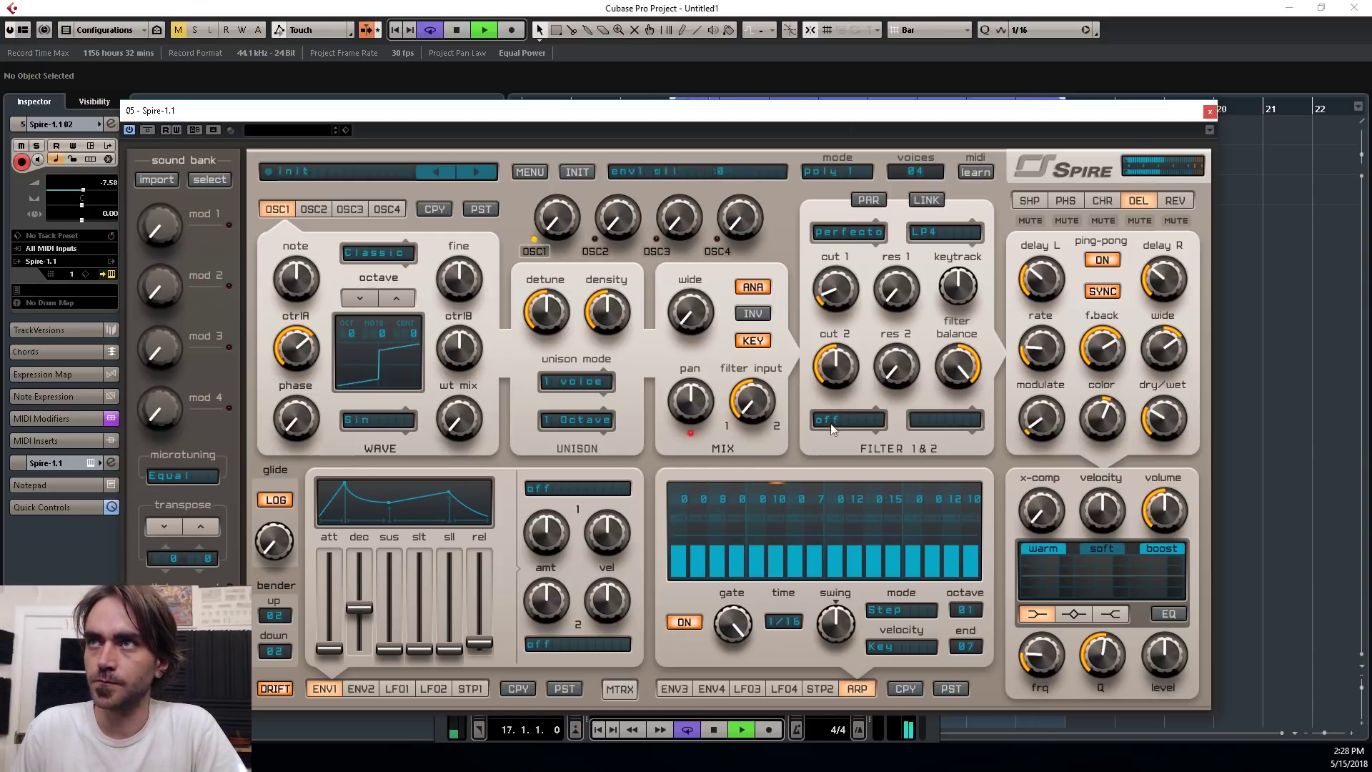
pyautogui.click(1209, 113)
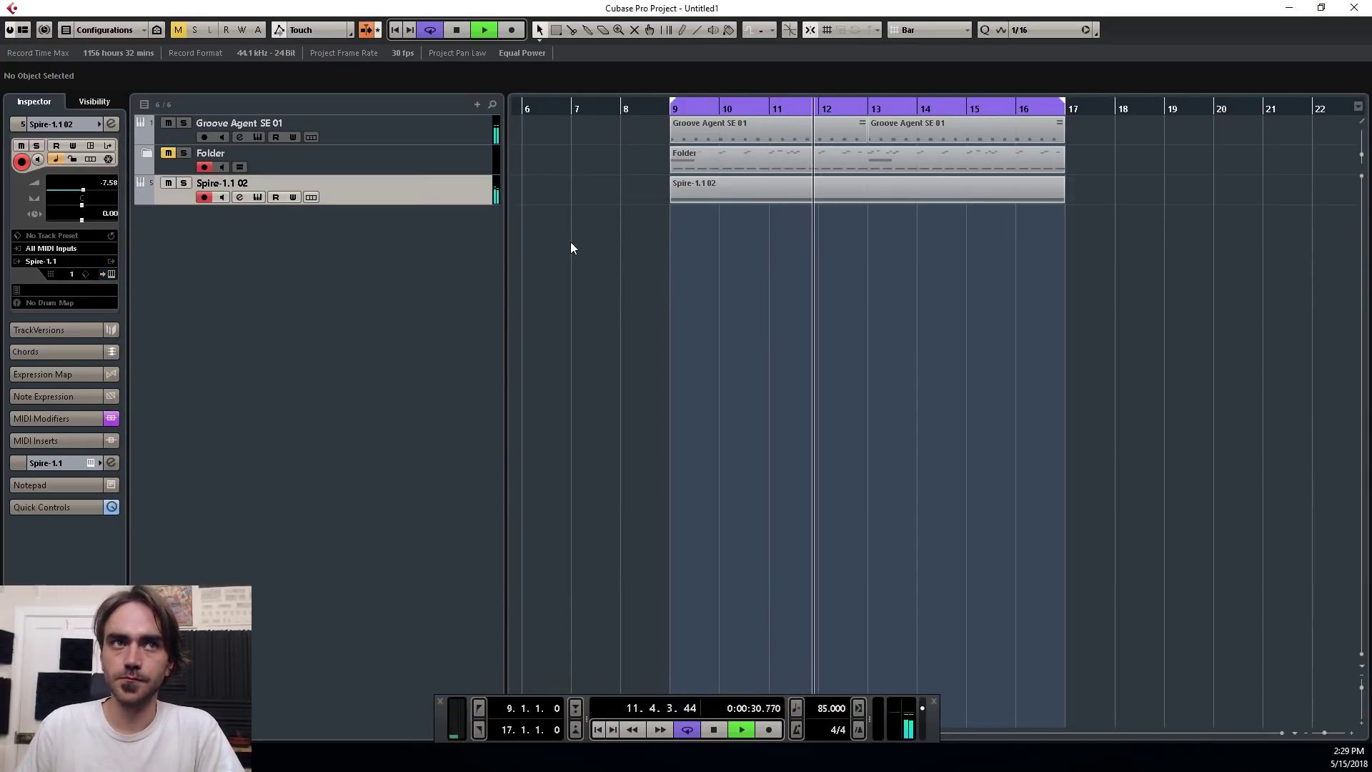
# Step: Stop playback and duplicate the Spire-1.1 02 track together with its part
pyautogui.press('space')
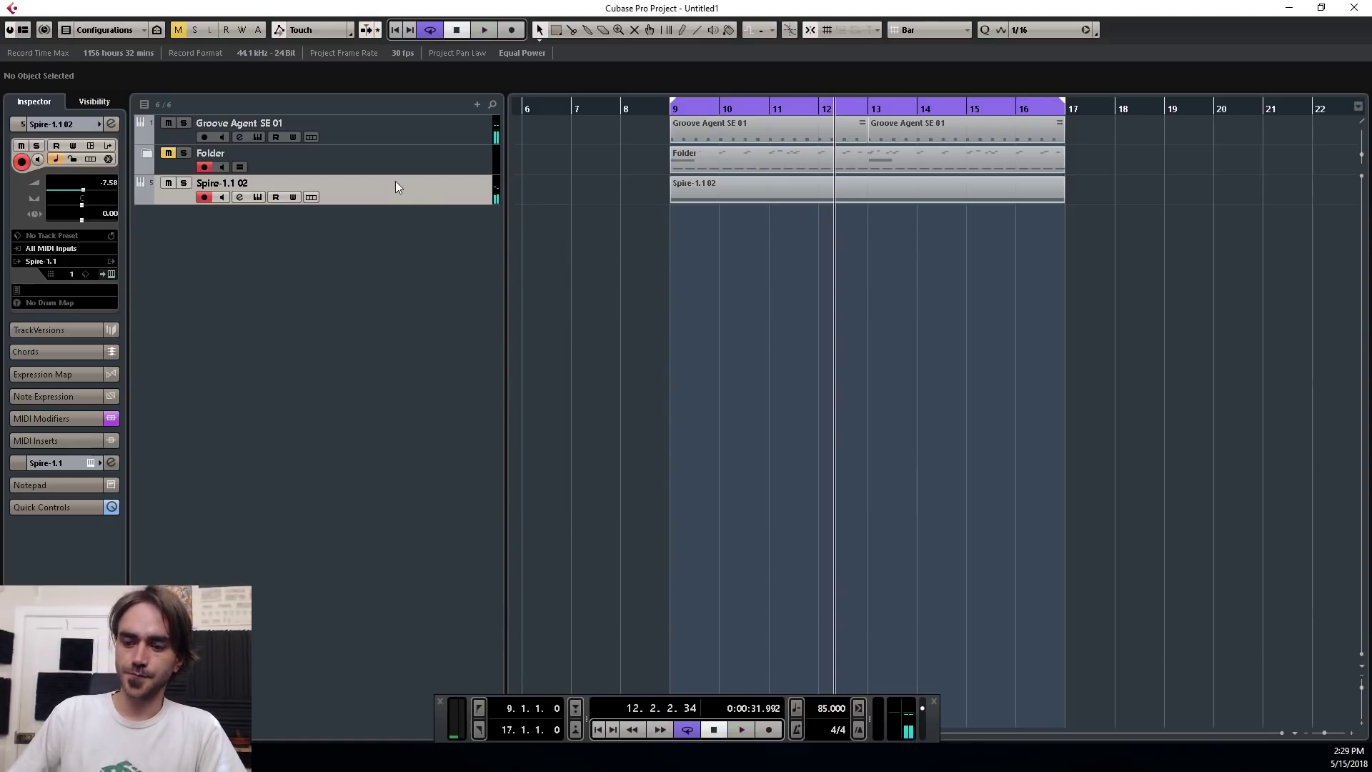
pyautogui.rightClick(403, 186)
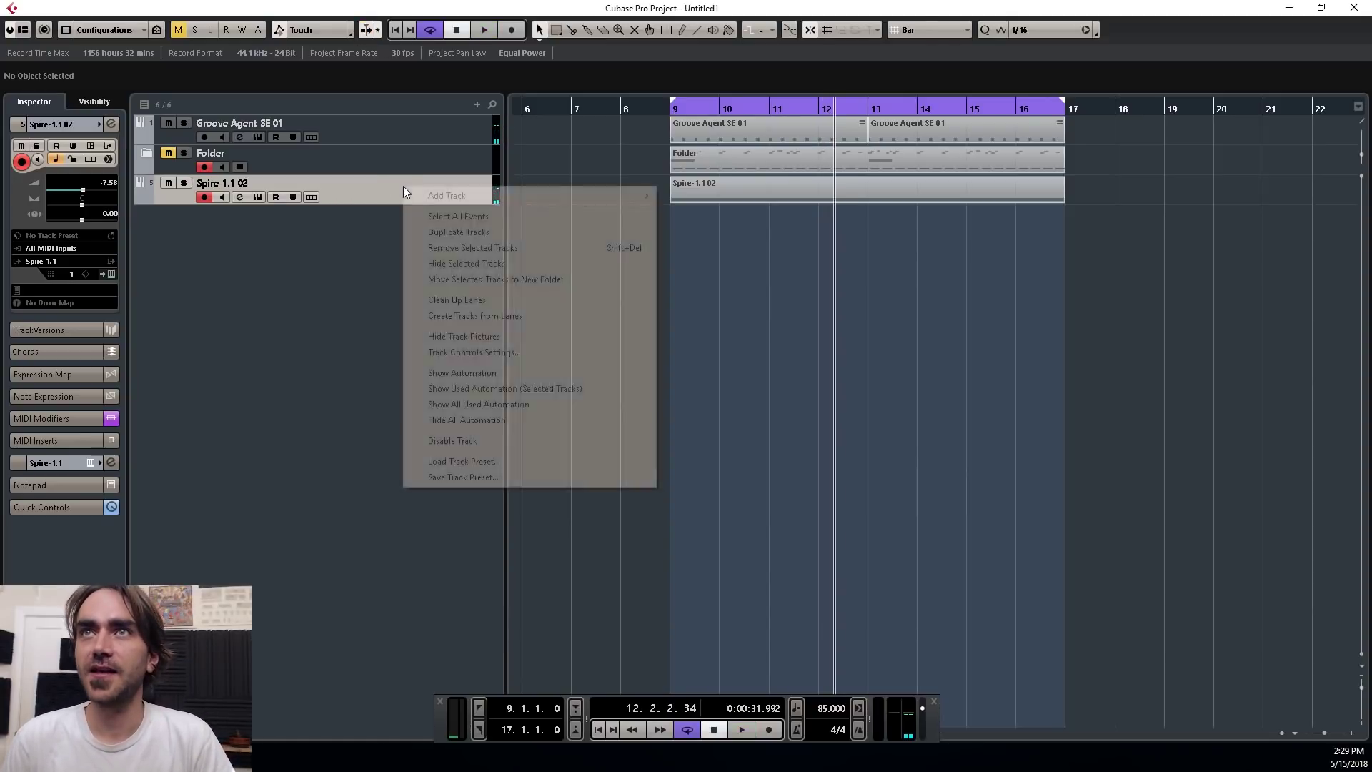
pyautogui.click(478, 233)
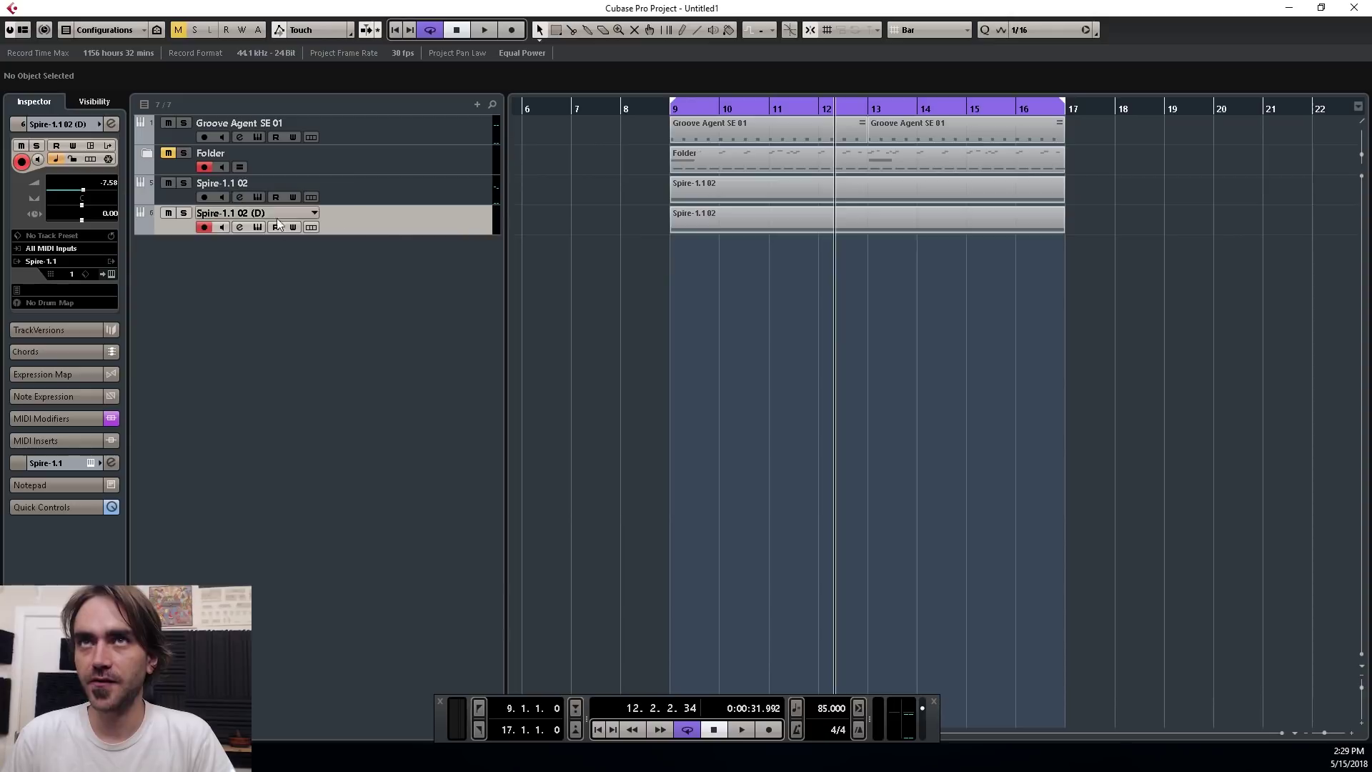
# Step: In the duplicate track's Spire, set oscillator 1's octave to +1, lower its ctrlA and raise its ctrlB
pyautogui.click(108, 274)
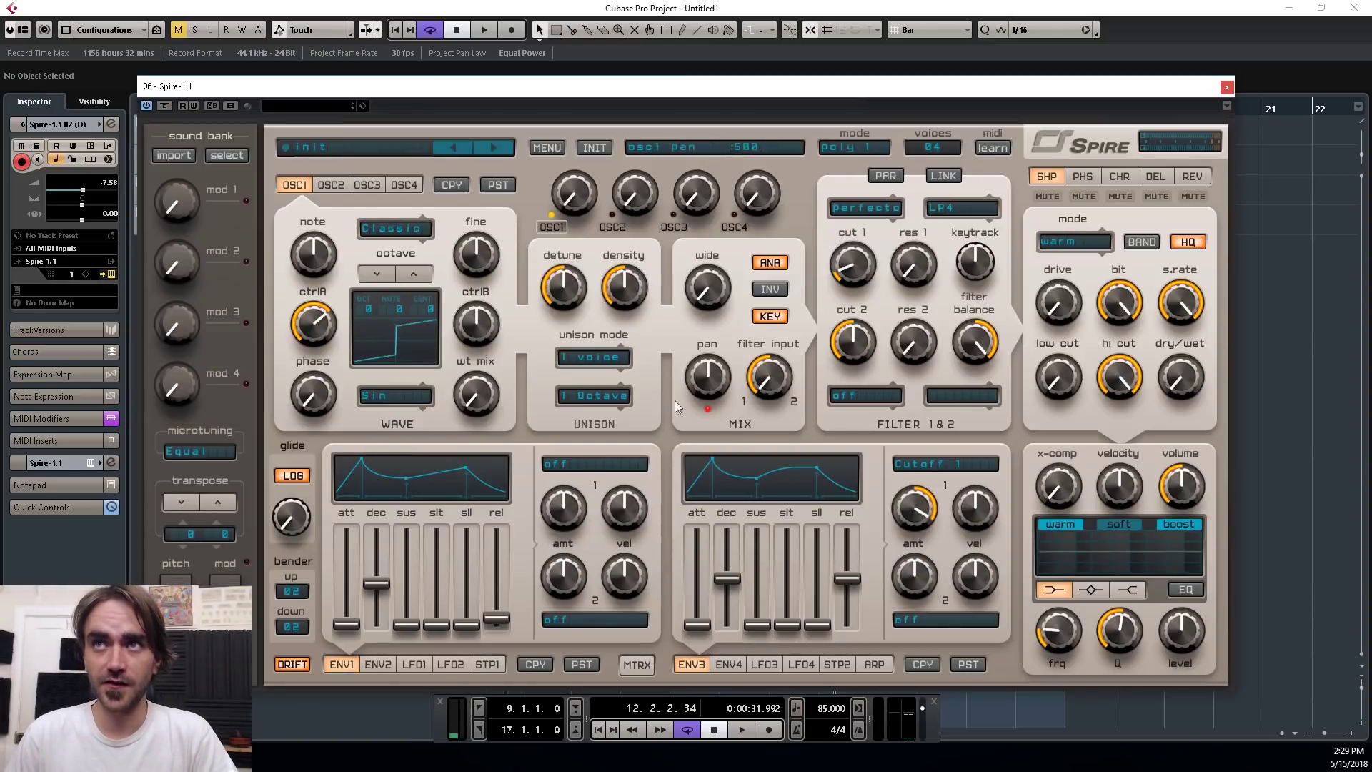
pyautogui.moveTo(749, 84); pyautogui.dragTo(1040, 388)
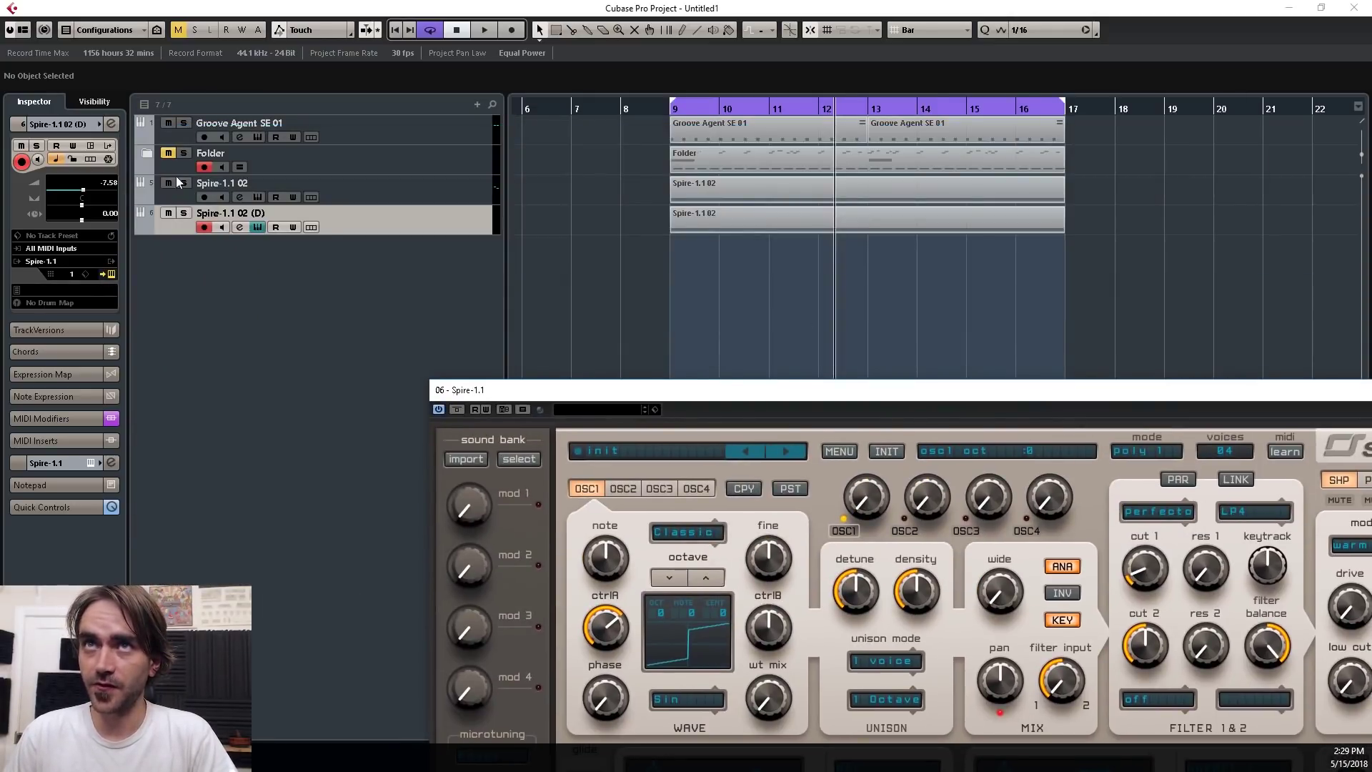
pyautogui.moveTo(605, 361); pyautogui.dragTo(323, 71)
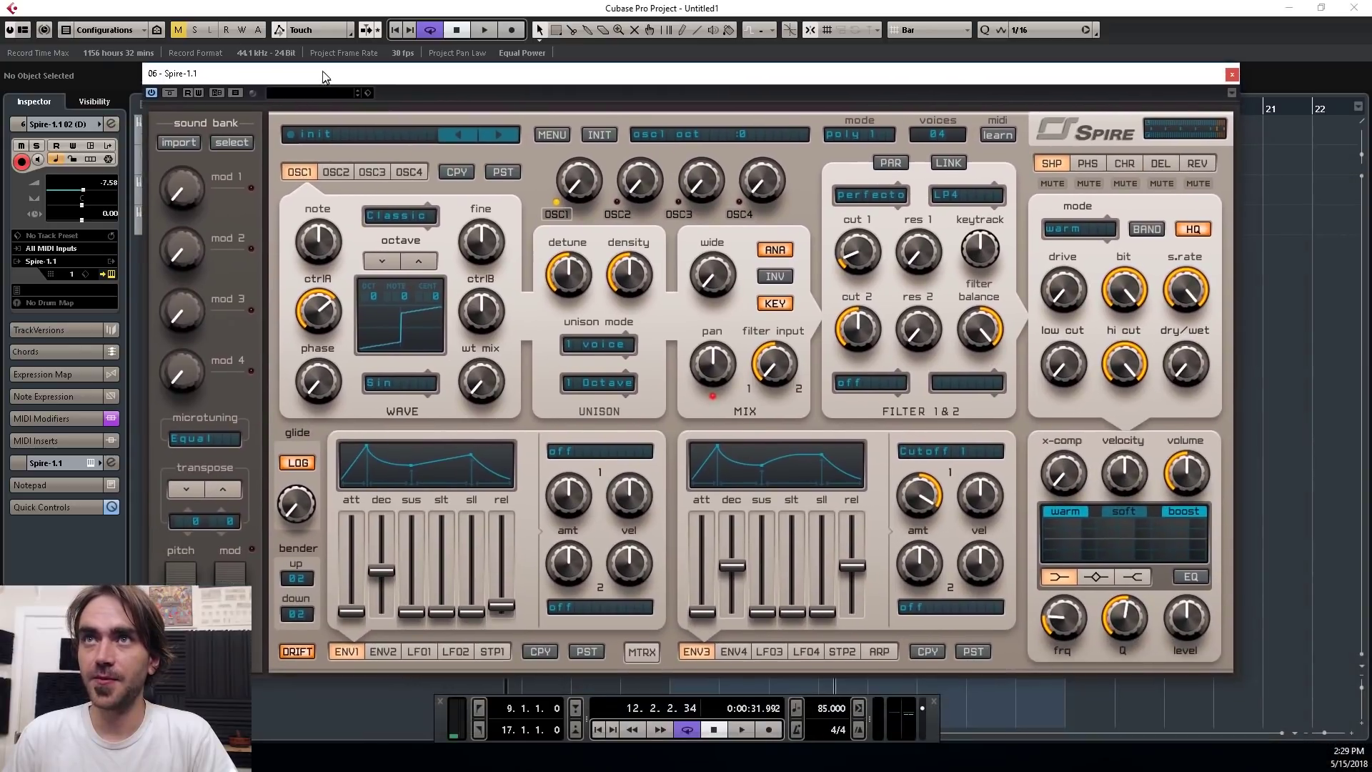
pyautogui.moveTo(331, 308); pyautogui.dragTo(472, 509)
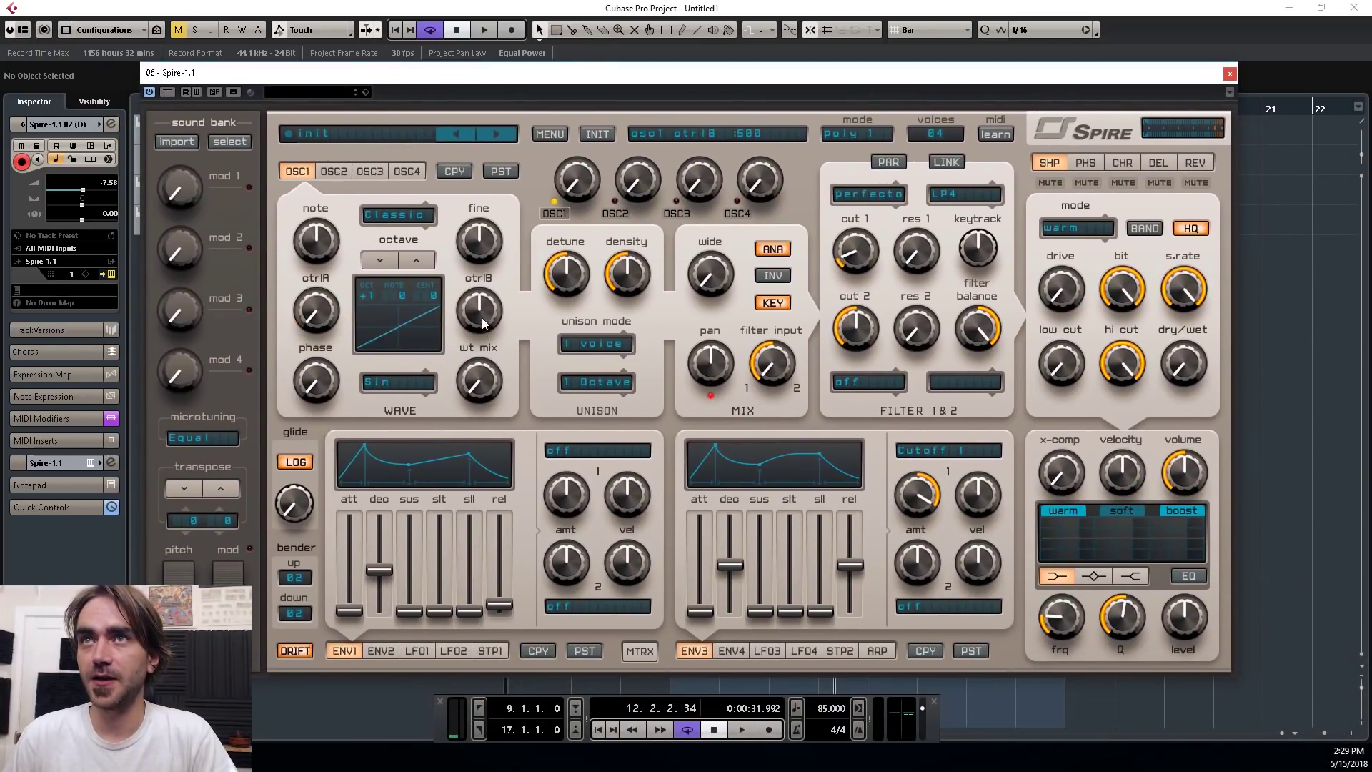
pyautogui.moveTo(314, 323); pyautogui.dragTo(328, 287)
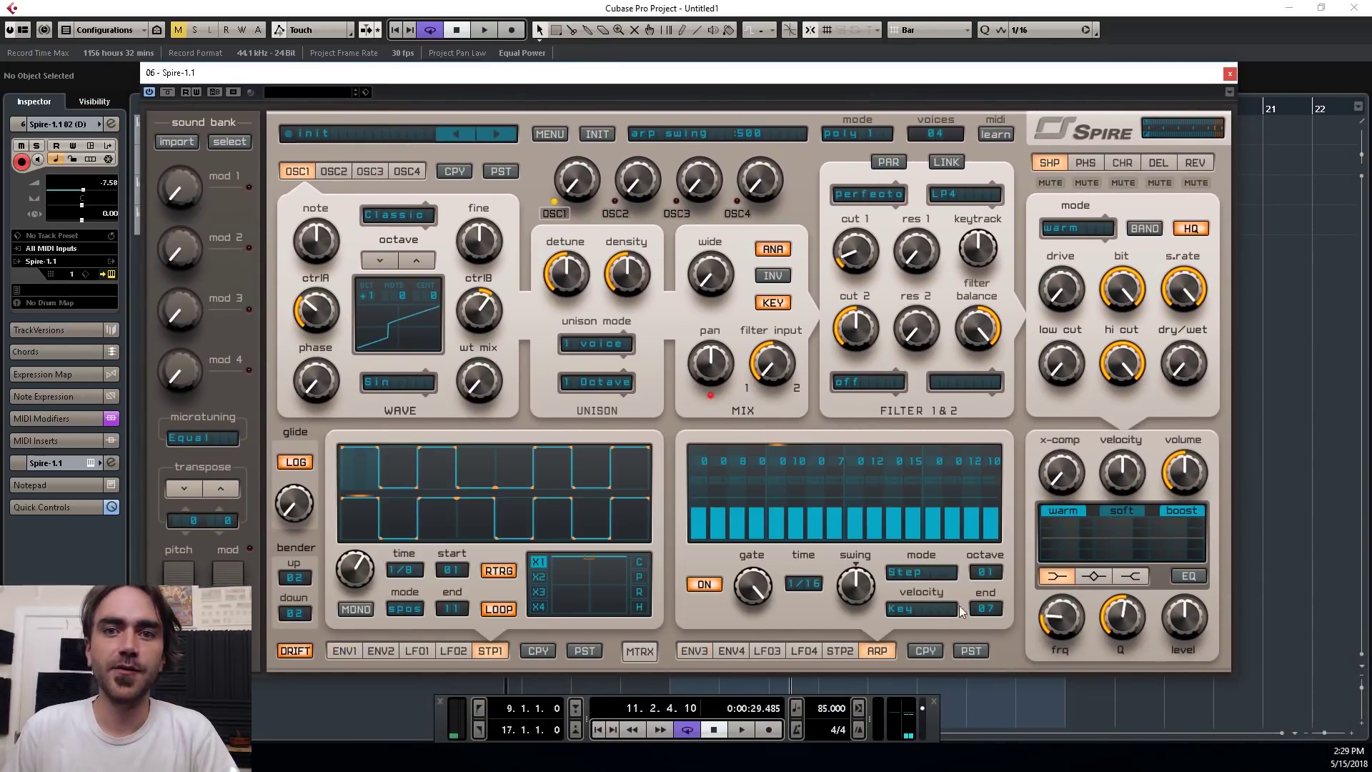
# Step: Set the duplicate's arpeggiator end to 12 and its Stepper 1 end to 05
pyautogui.click(985, 613)
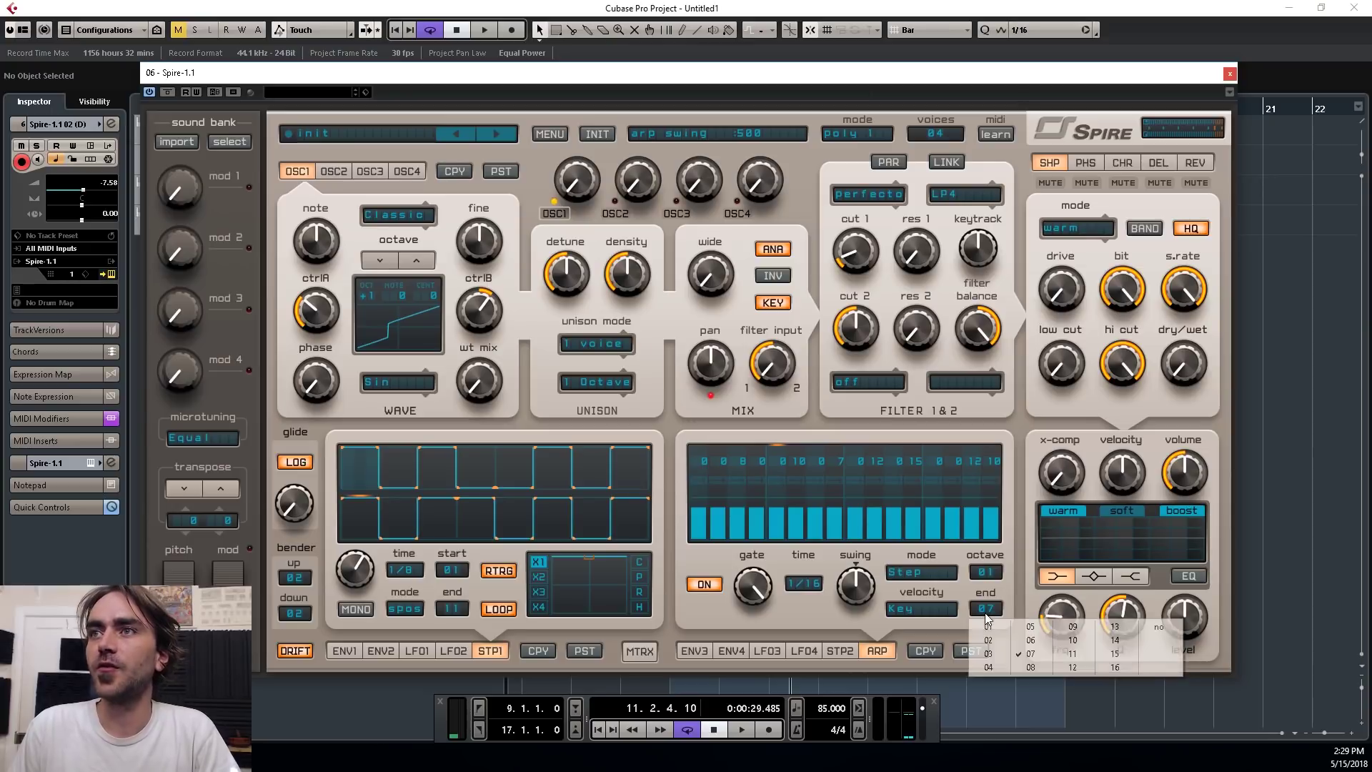
pyautogui.click(1090, 667)
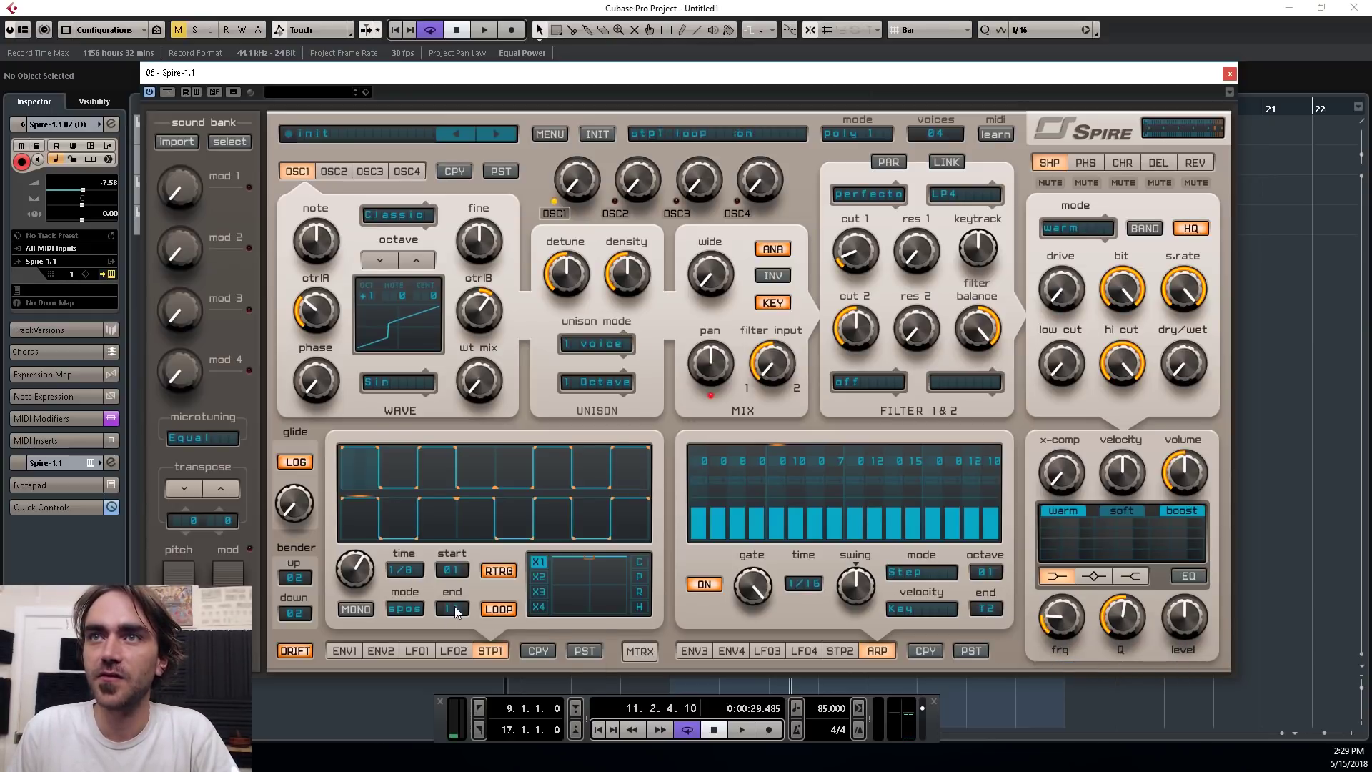
pyautogui.click(455, 608)
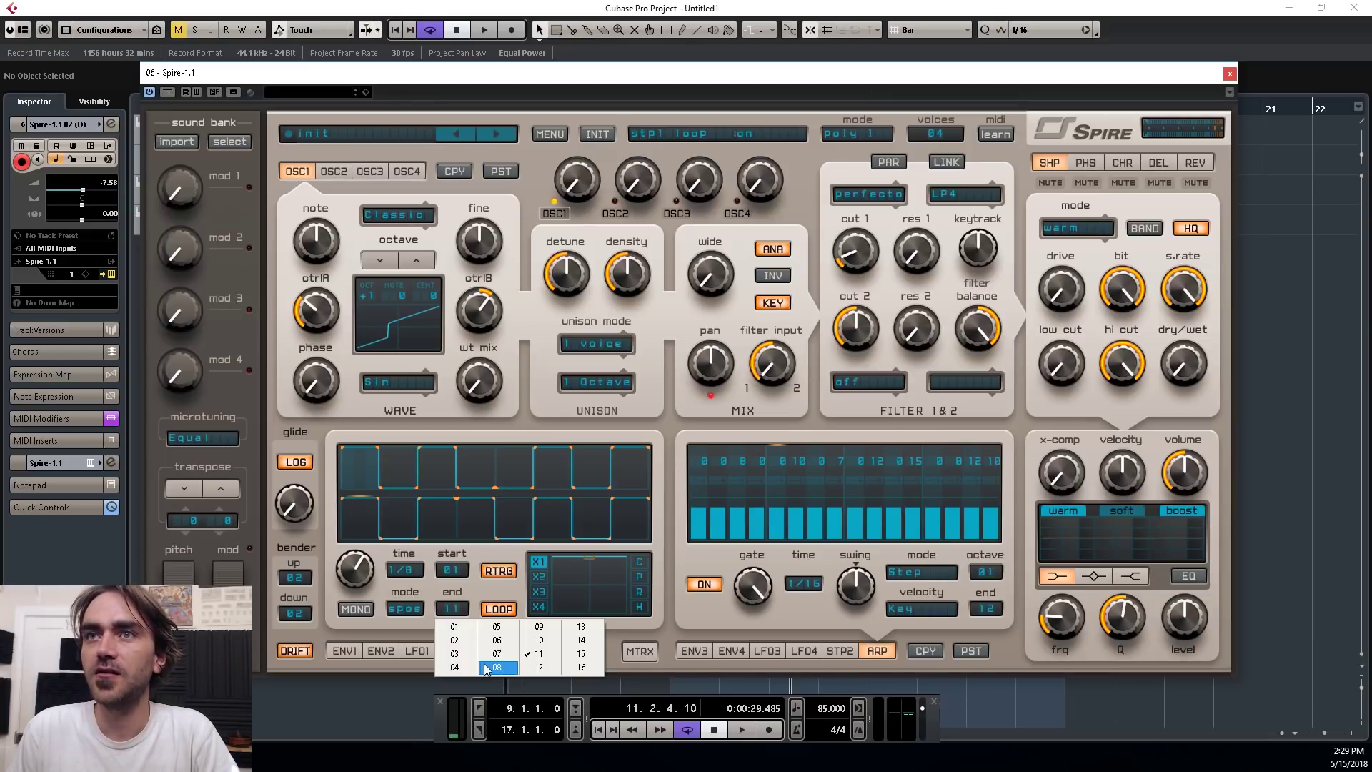
pyautogui.click(496, 626)
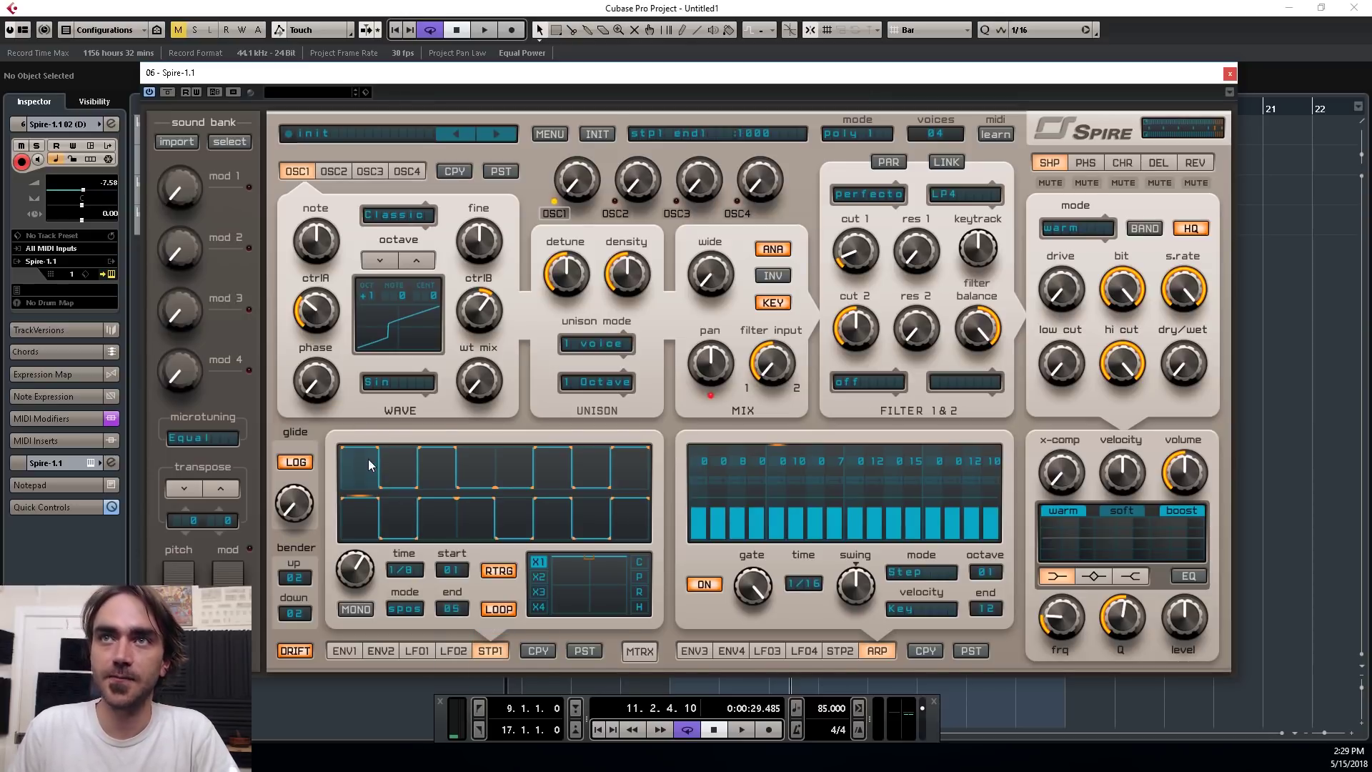
# Step: Reshape the opening of Stepper 1's gate pattern in the duplicate, with step 1 low, step 2 high and step 3 low
pyautogui.moveTo(371, 465); pyautogui.dragTo(350, 695)
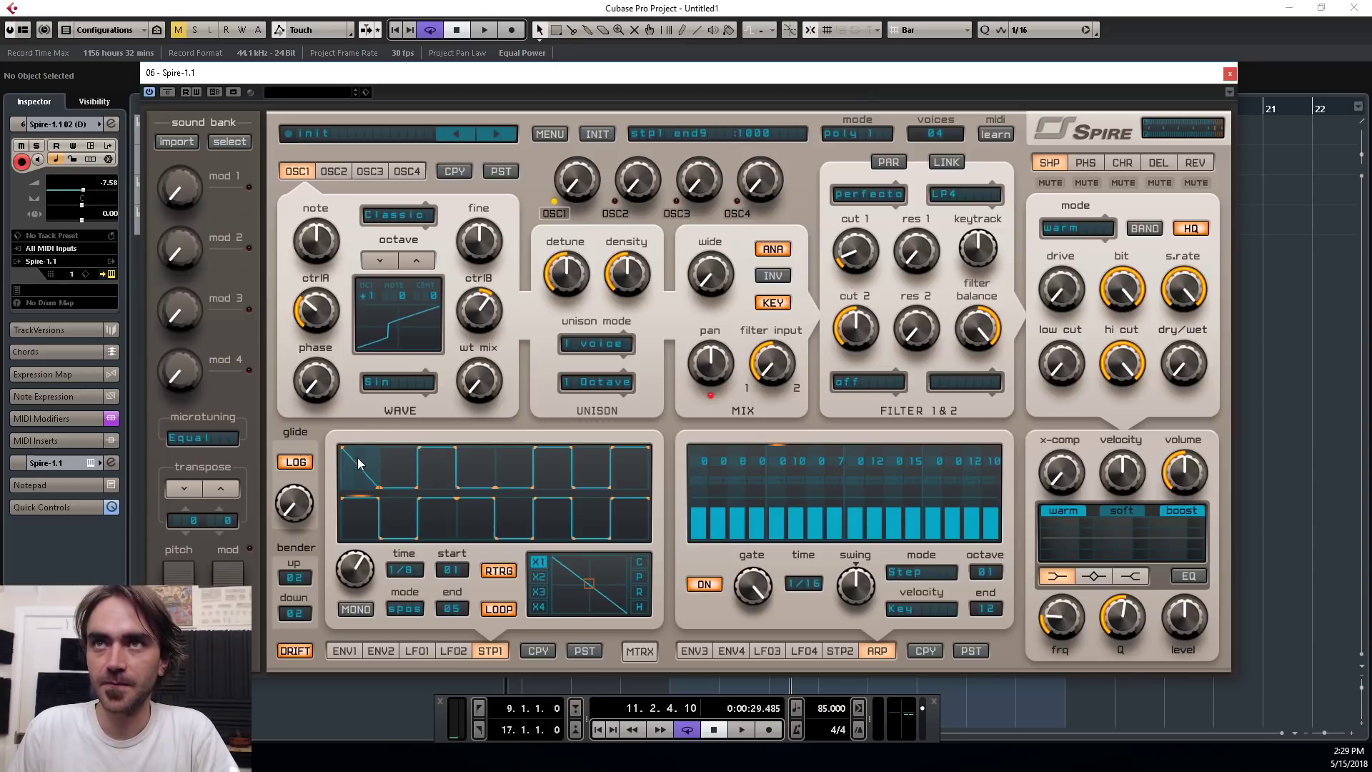
pyautogui.moveTo(379, 475); pyautogui.dragTo(408, 233)
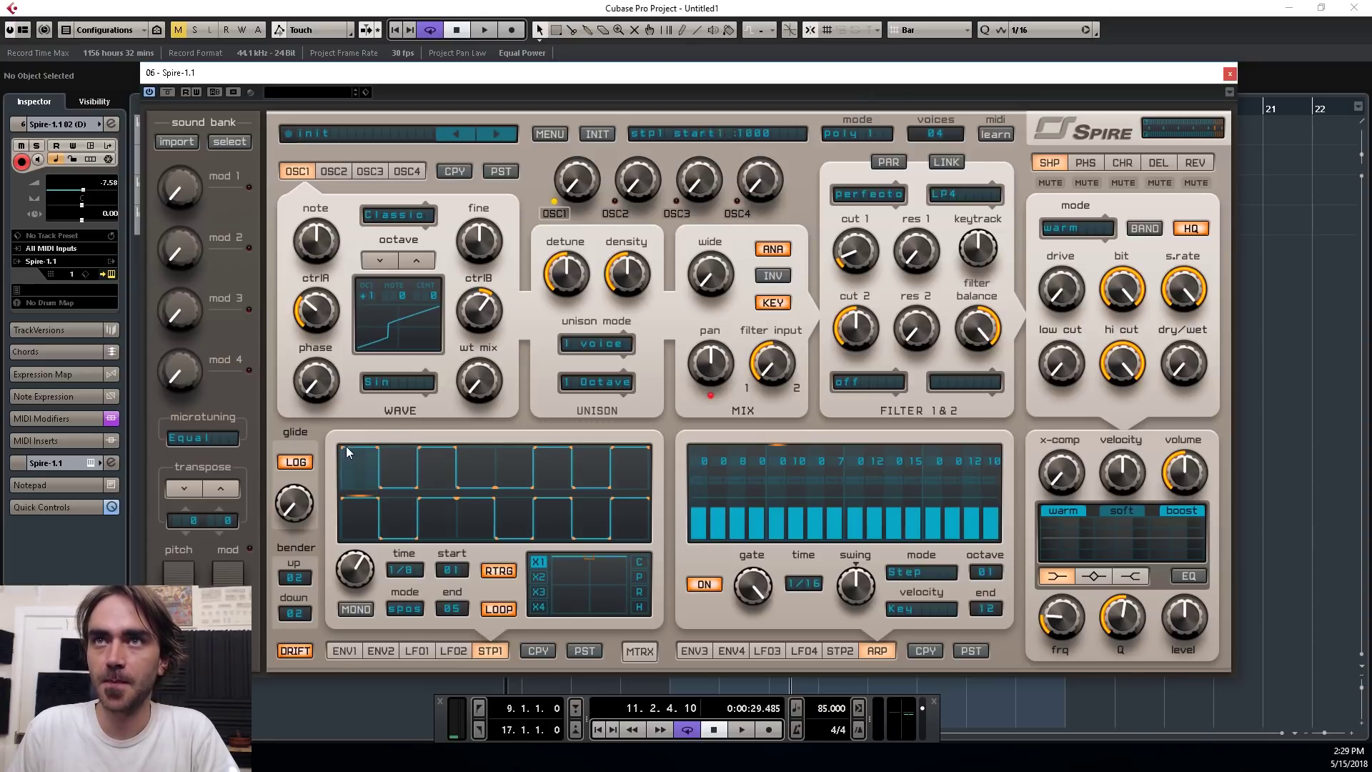
pyautogui.moveTo(436, 500); pyautogui.dragTo(444, 722)
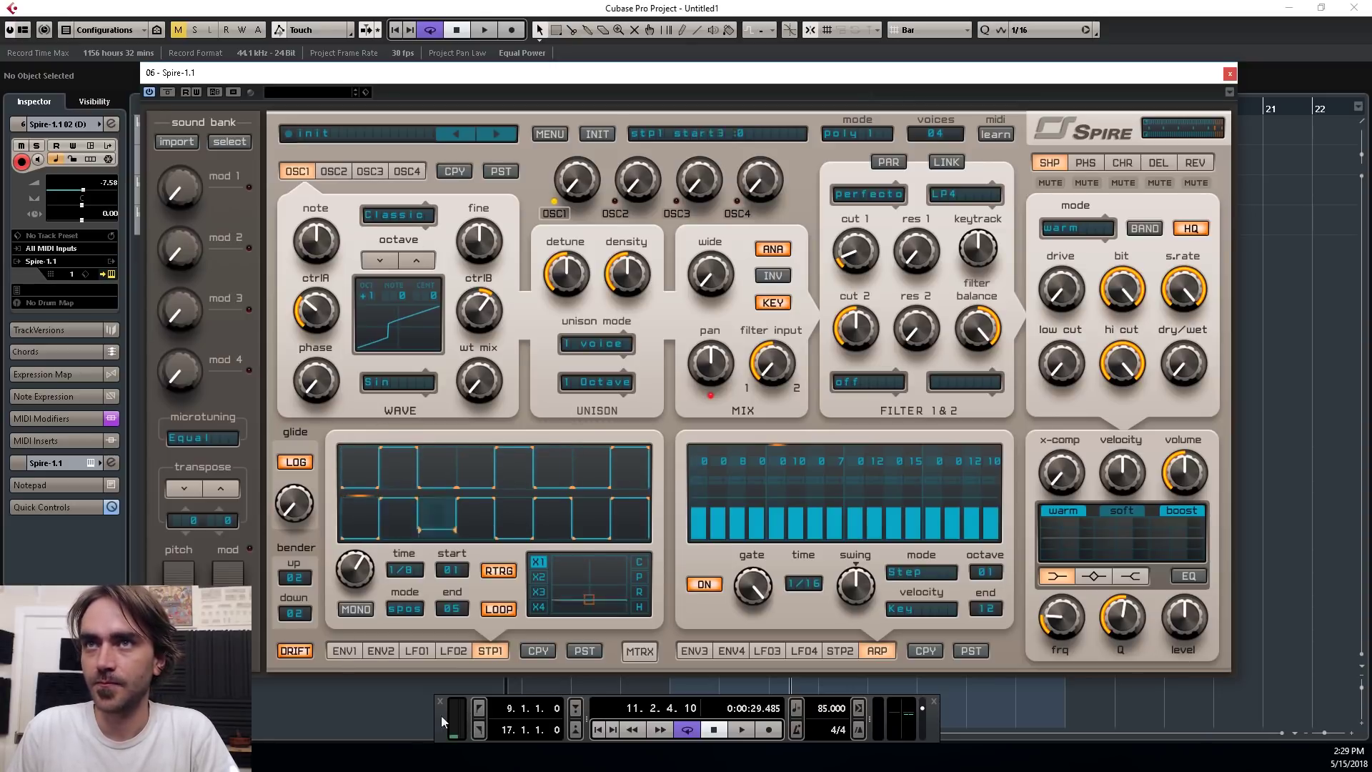
pyautogui.click(443, 722)
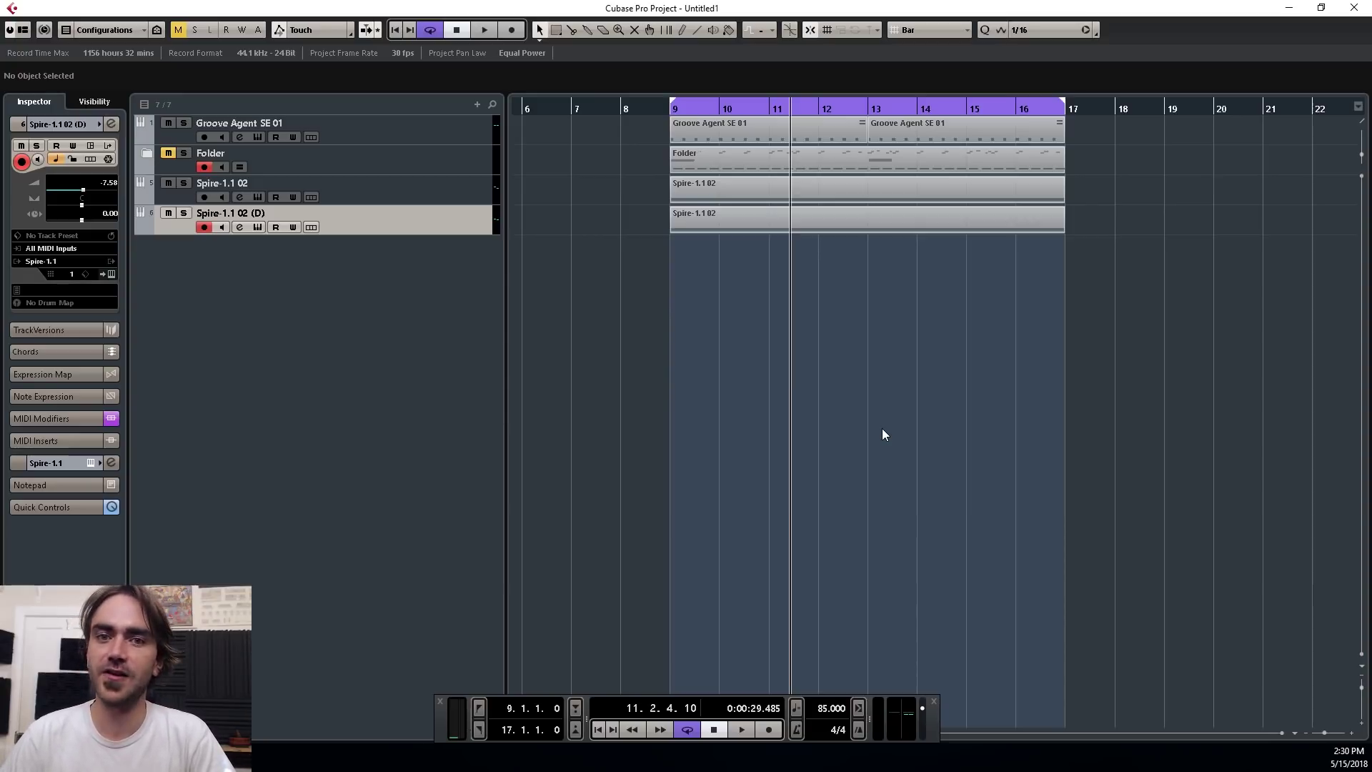
# Step: Play the loop from bar 9 with the folder's tracks unmuted, and collapse the folder
pyautogui.press('space')
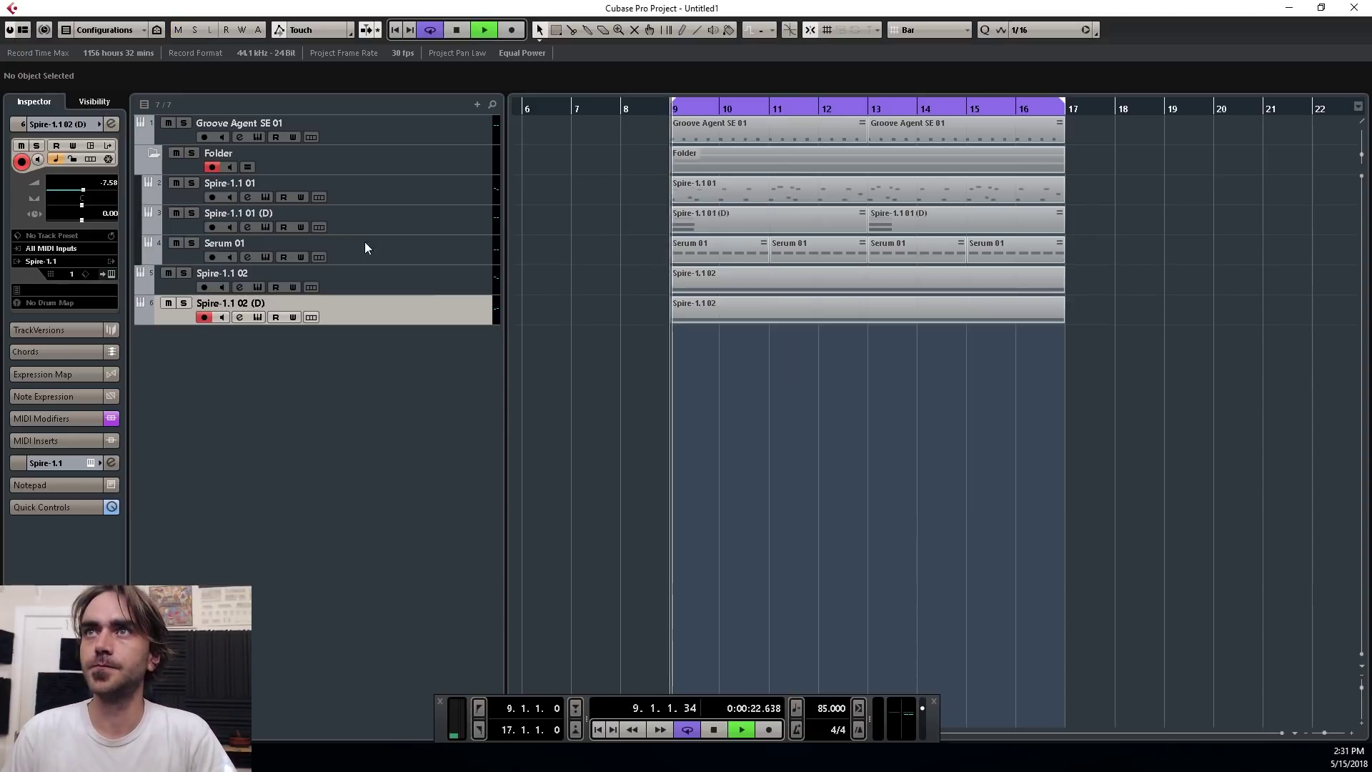
pyautogui.click(147, 153)
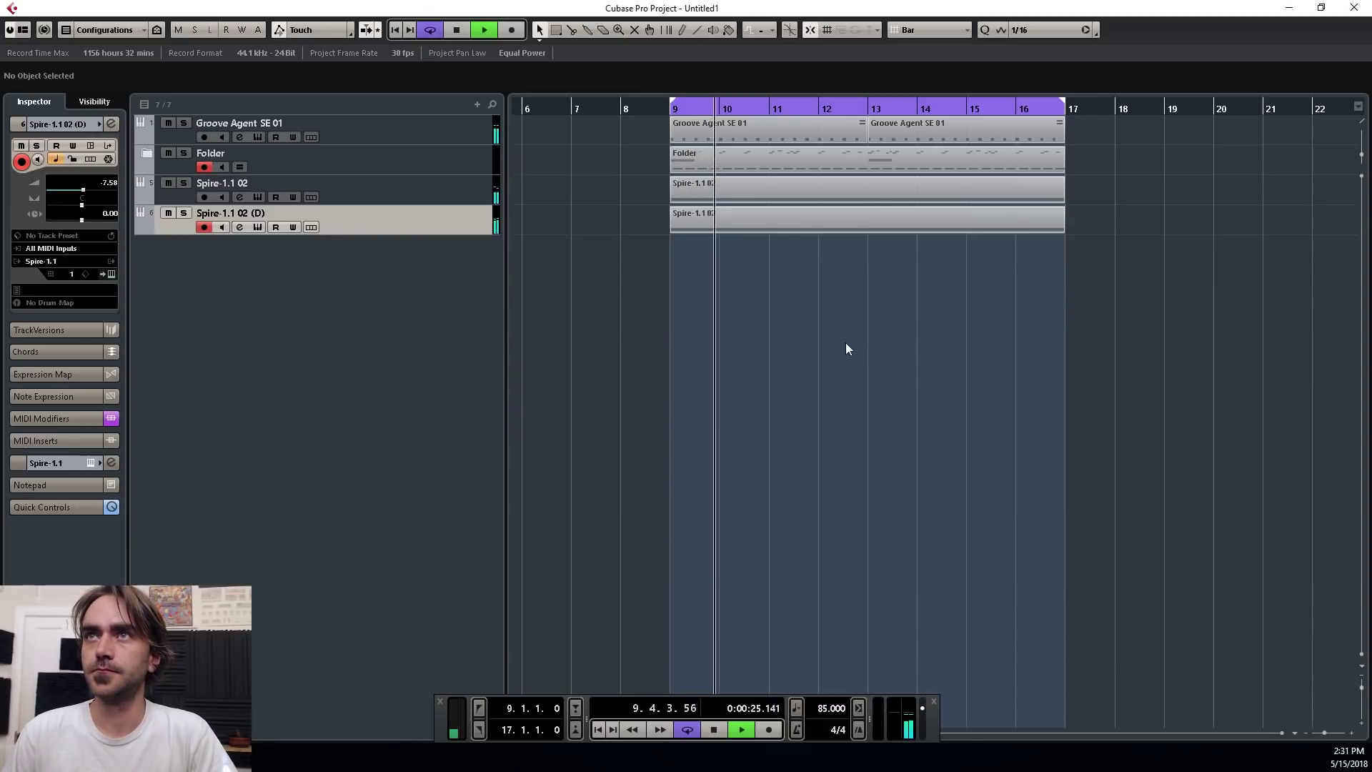